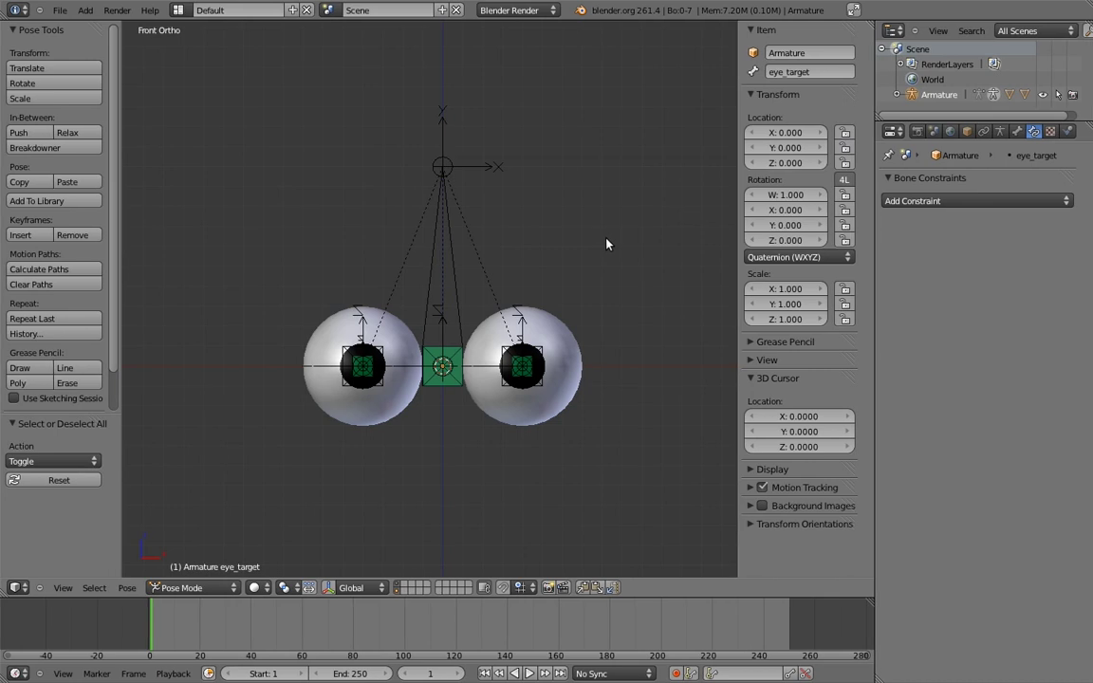
pyautogui.rightClick(441, 265)
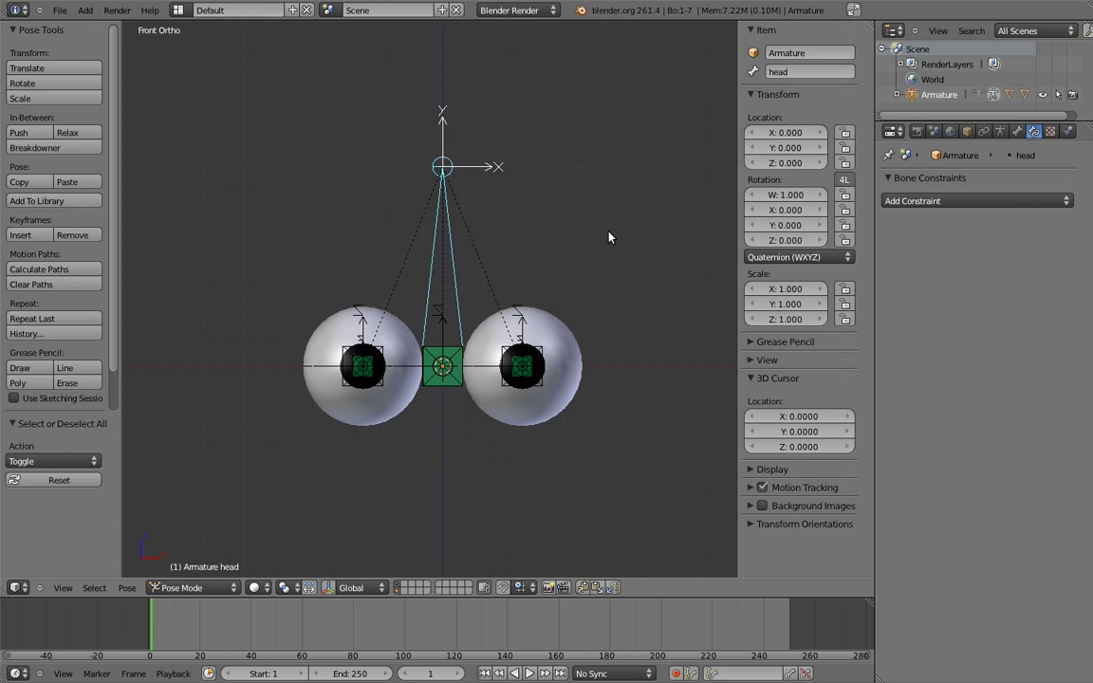
pyautogui.hotkey('ctrl', 'z')
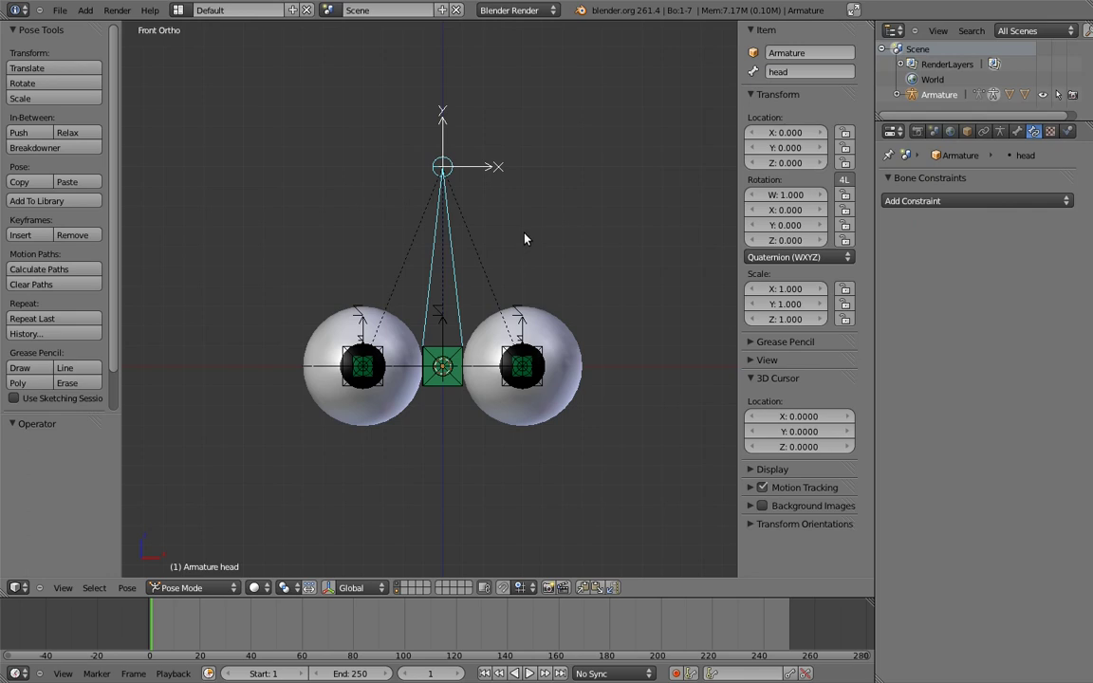
# Step: In top view, rotate the eye.L and eye.R bones inward so they cross, turning eye.R by about -43°
pyautogui.rightClick(547, 361)
pyautogui.press('KP_7')
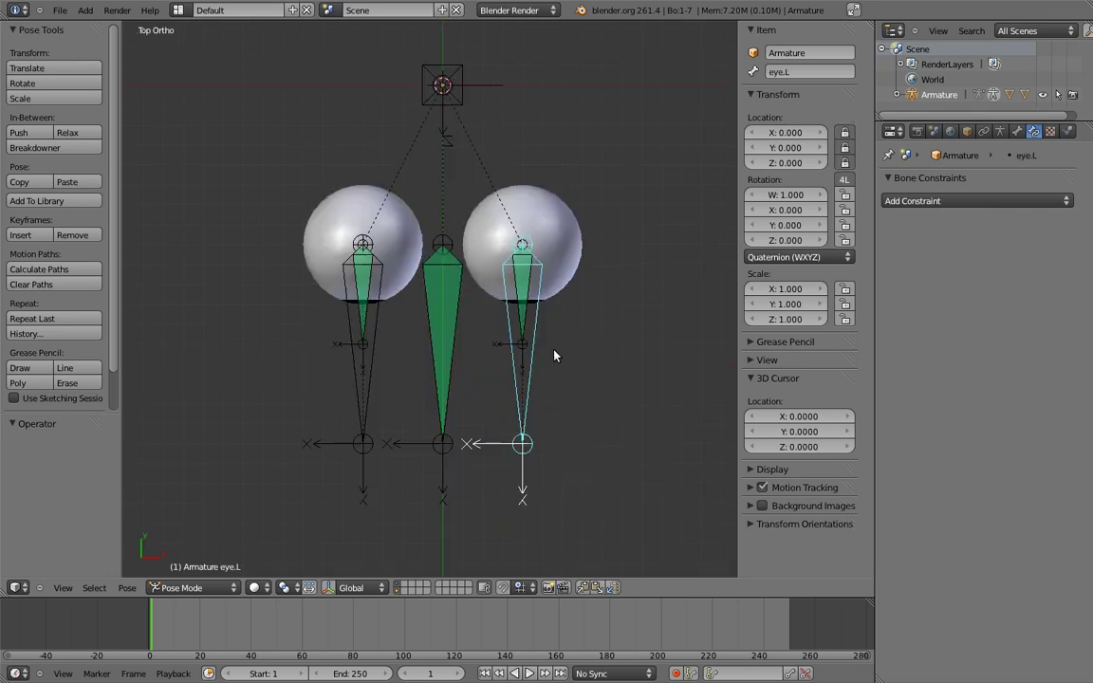
pyautogui.press('r')
pyautogui.click(411, 366)
pyautogui.rightClick(394, 408)
pyautogui.press('r')
pyautogui.click(534, 400)
pyautogui.press('KP_1')
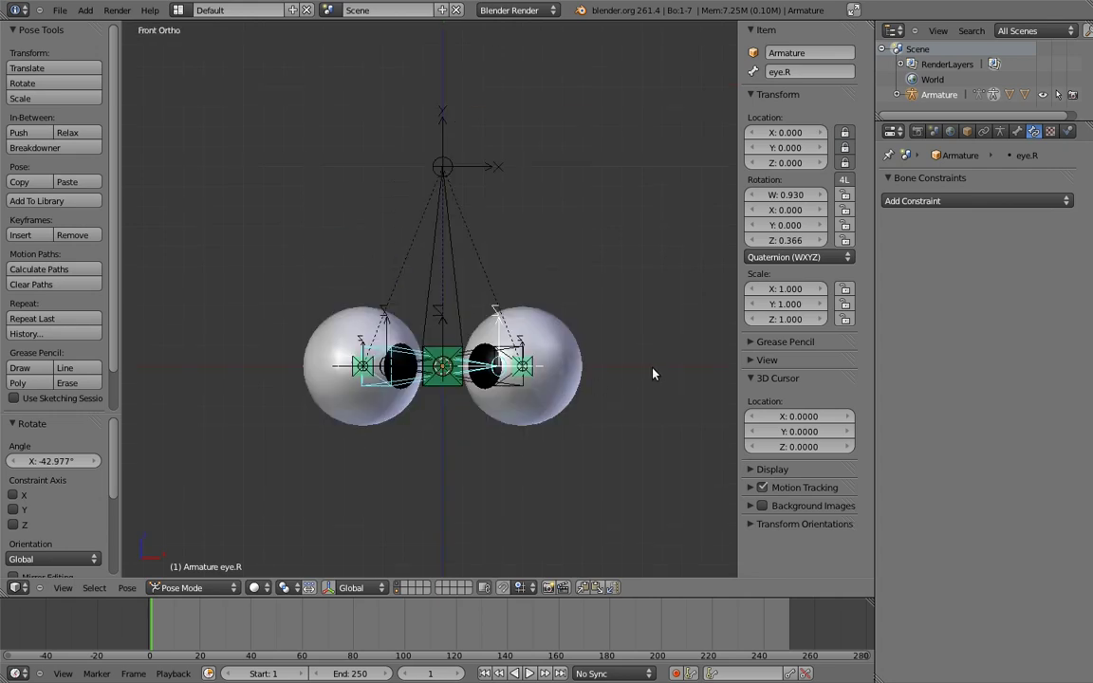
# Step: Clear the rotation of all bones and deselect everything
pyautogui.press('a')
pyautogui.press('a')
pyautogui.hotkey('alt', 'r')
pyautogui.press('a')
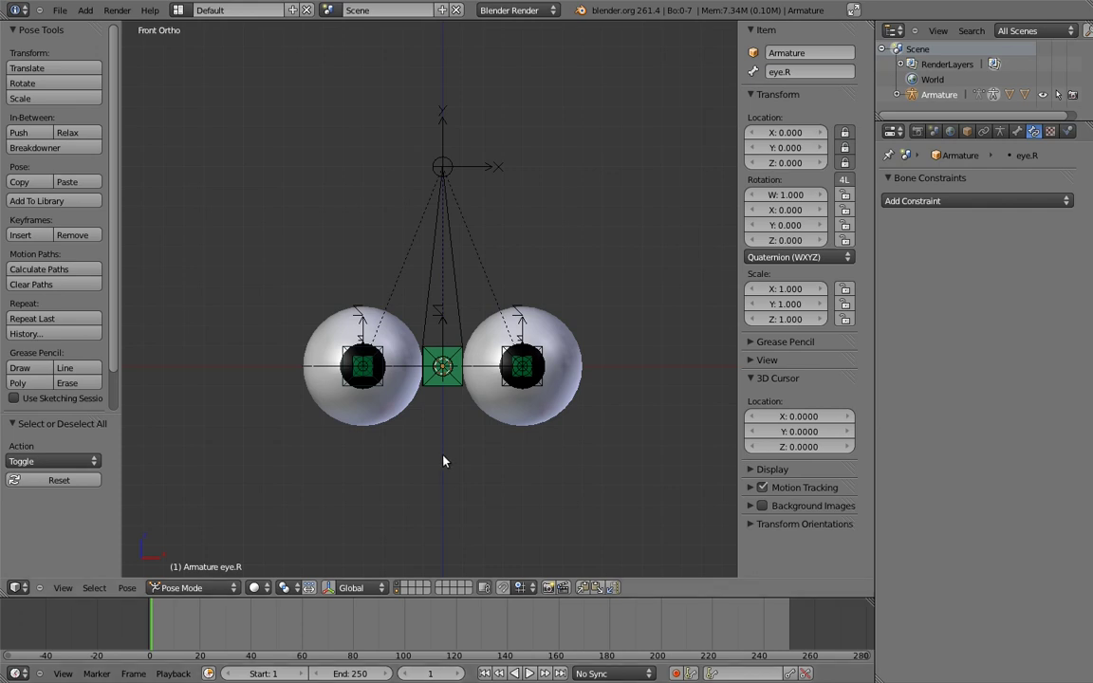
# Step: Select the eye.L and eye.R bones and insert a Rotation keyframe for them at frame 1
pyautogui.rightClick(450, 313)
pyautogui.keyDown('shift'); pyautogui.rightClick(350, 309); pyautogui.keyUp('shift')
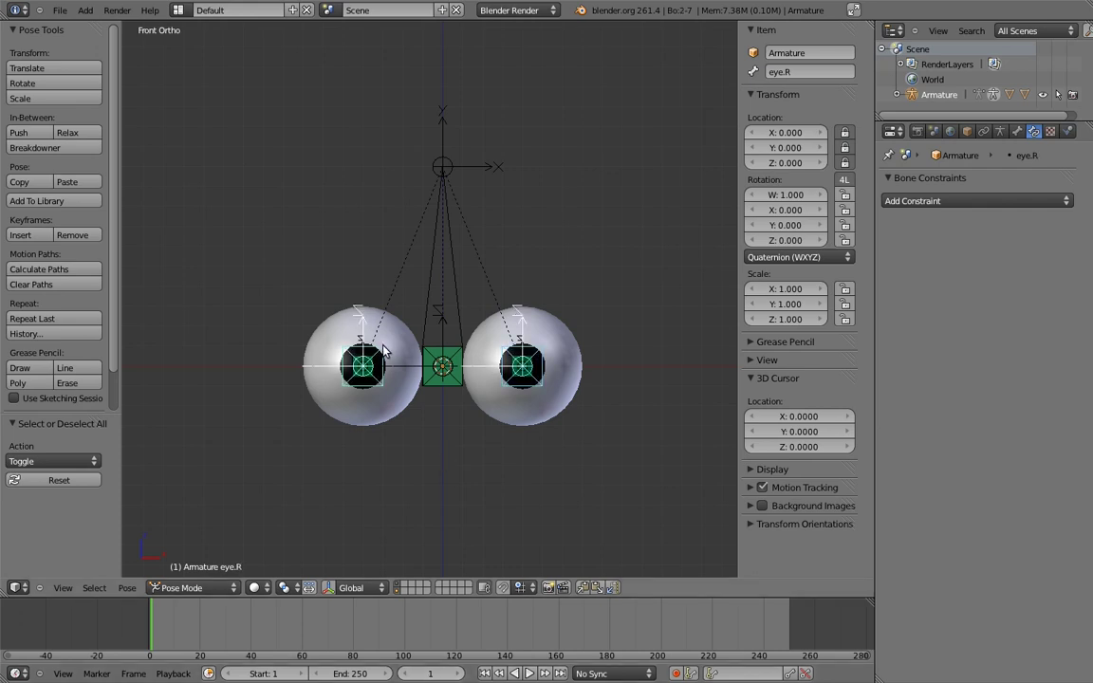
pyautogui.press('i')
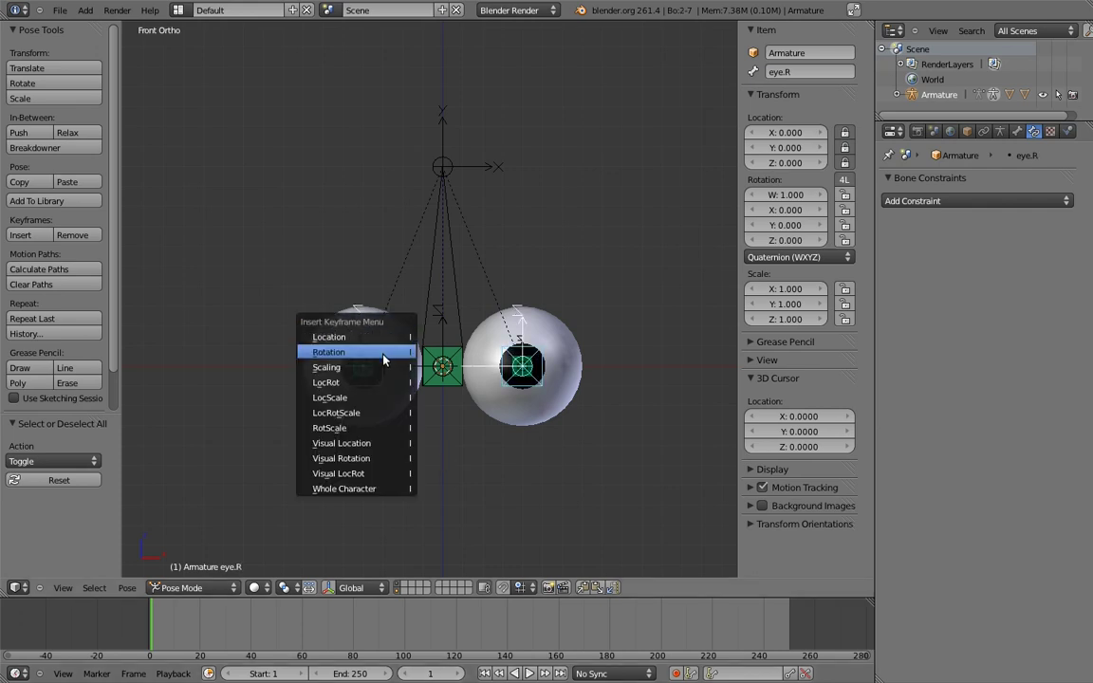
pyautogui.click(383, 354)
# Step: At frame 11, rotate the eye.L bone by 90° and the eye.R bone by -90° in top view
pyautogui.click(439, 674)
pyautogui.write('11')
pyautogui.press('Return')
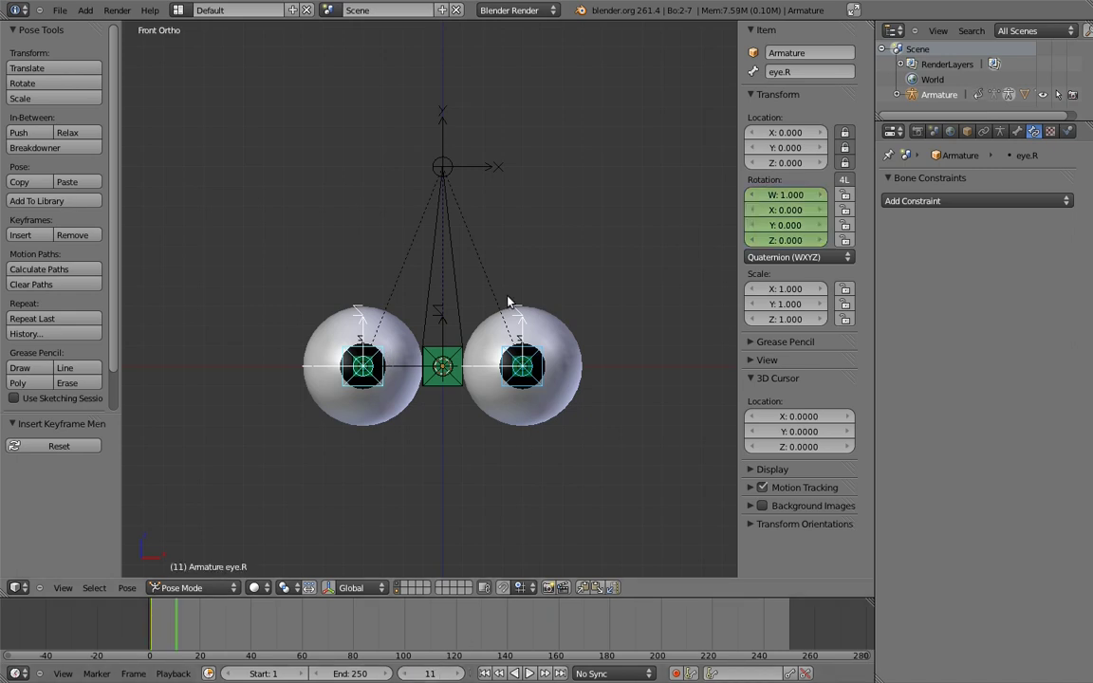
pyautogui.press('KP_7')
pyautogui.rightClick(523, 410)
pyautogui.write('r')
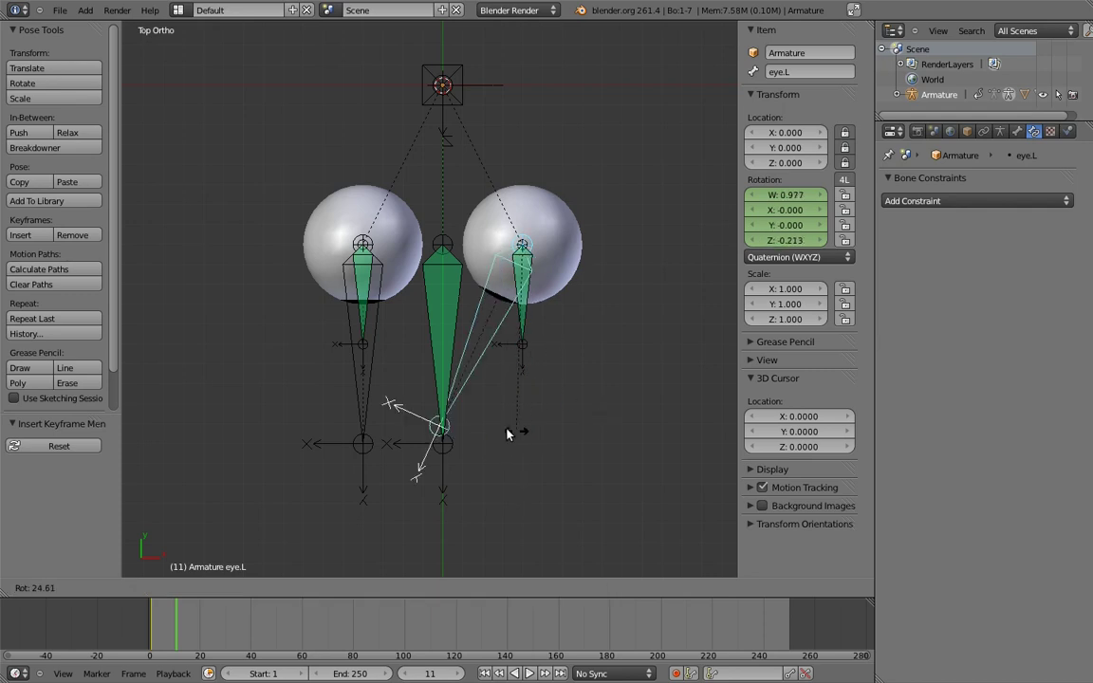
pyautogui.write('90')
pyautogui.press('Return')
pyautogui.rightClick(373, 390)
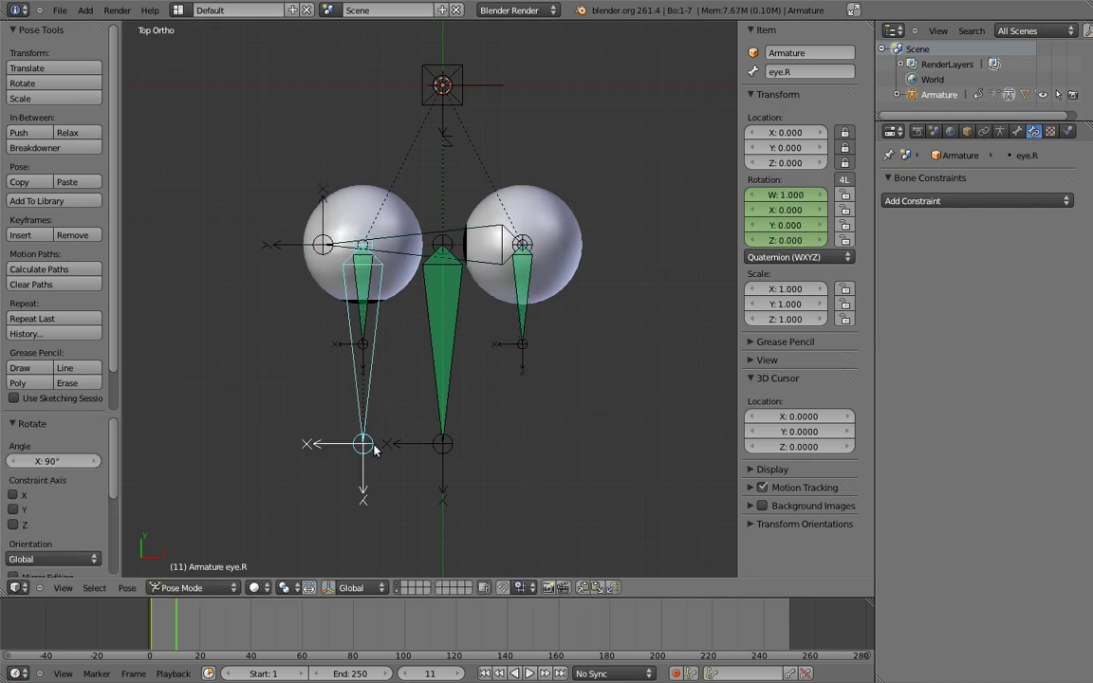
pyautogui.write('r-90')
pyautogui.press('Return')
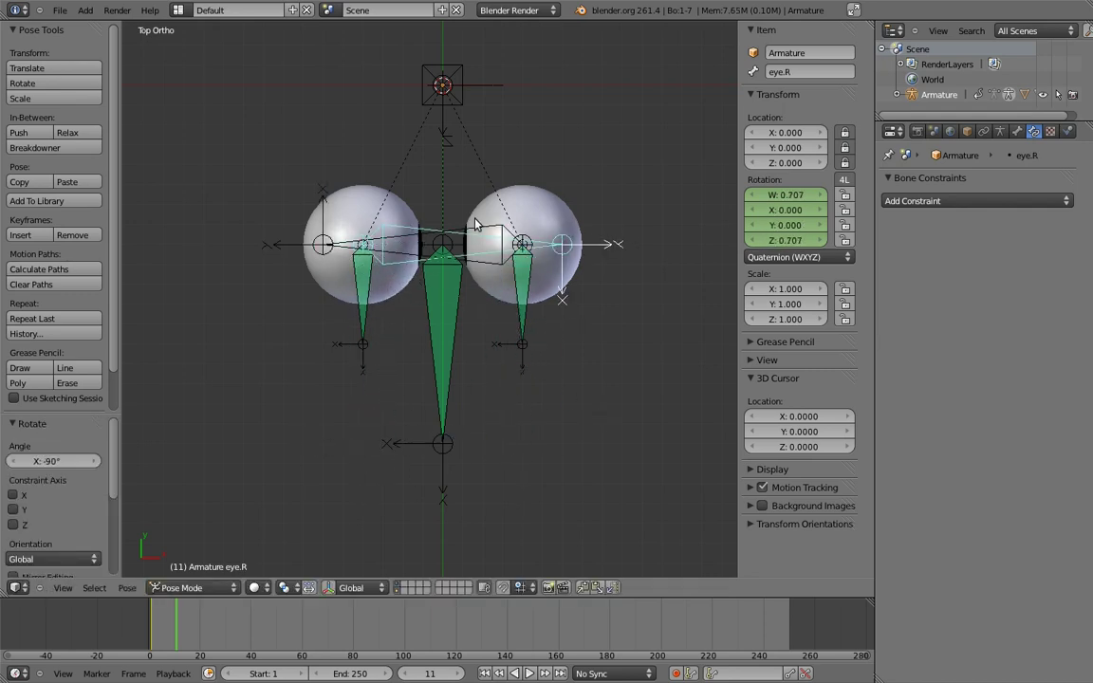
# Step: Insert a Rotation keyframe for both eye bones at frame 11 and return to frame 1 in front view
pyautogui.keyDown('shift'); pyautogui.rightClick(477, 228); pyautogui.keyUp('shift')
pyautogui.press('i')
pyautogui.click(484, 227)
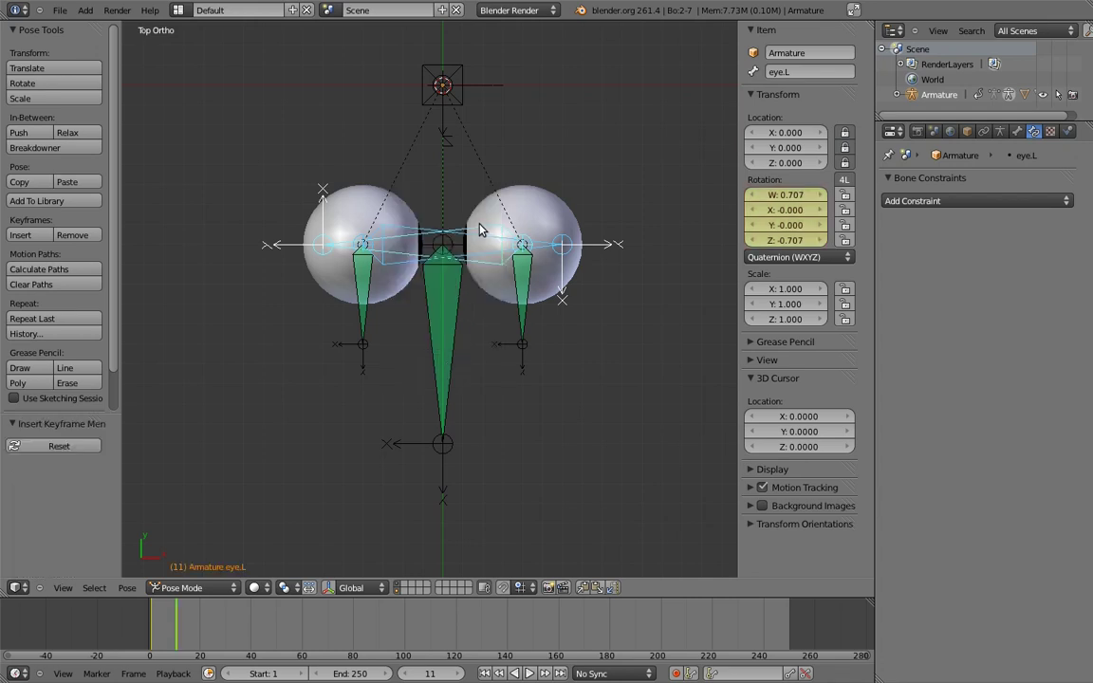
pyautogui.click(441, 672)
pyautogui.write('1')
pyautogui.press('Return')
pyautogui.press('KP_1')
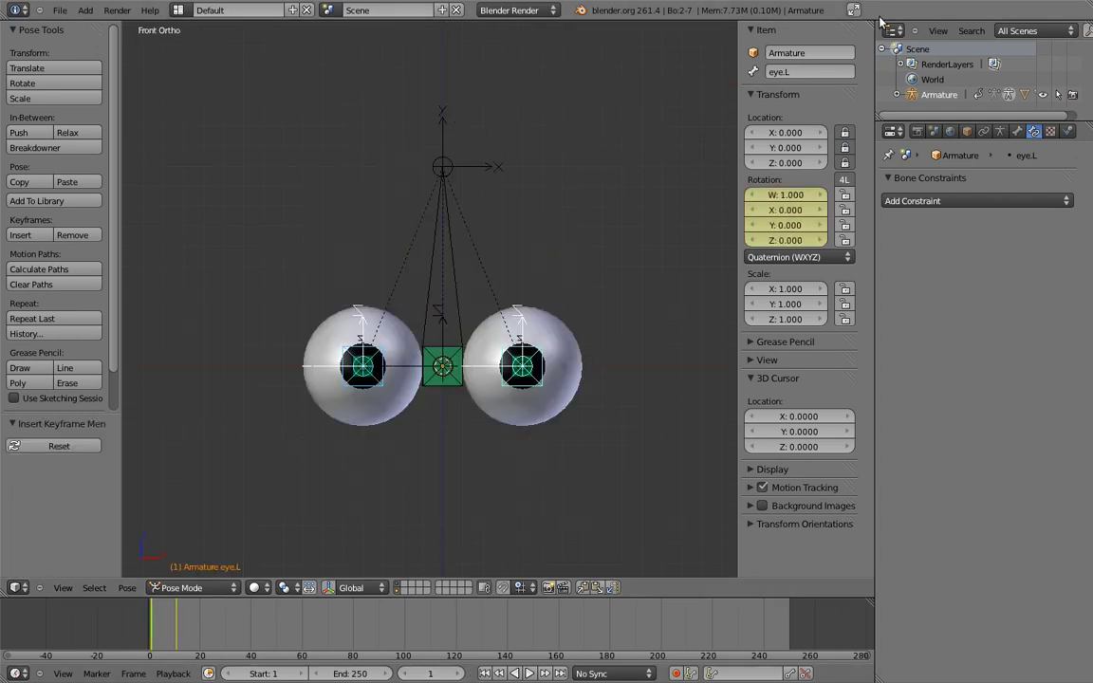
# Step: Split the 3D view and turn the new area into a DopeSheet in Action Editor mode
pyautogui.moveTo(874, 19); pyautogui.dragTo(458, 285)
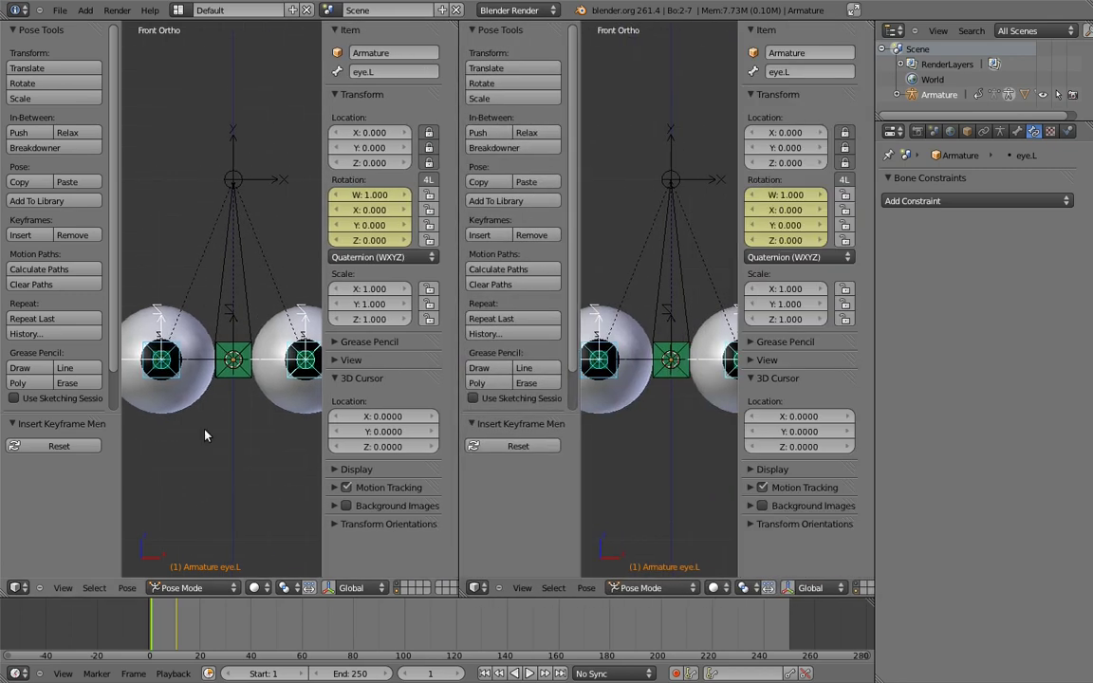
pyautogui.click(17, 587)
pyautogui.click(57, 490)
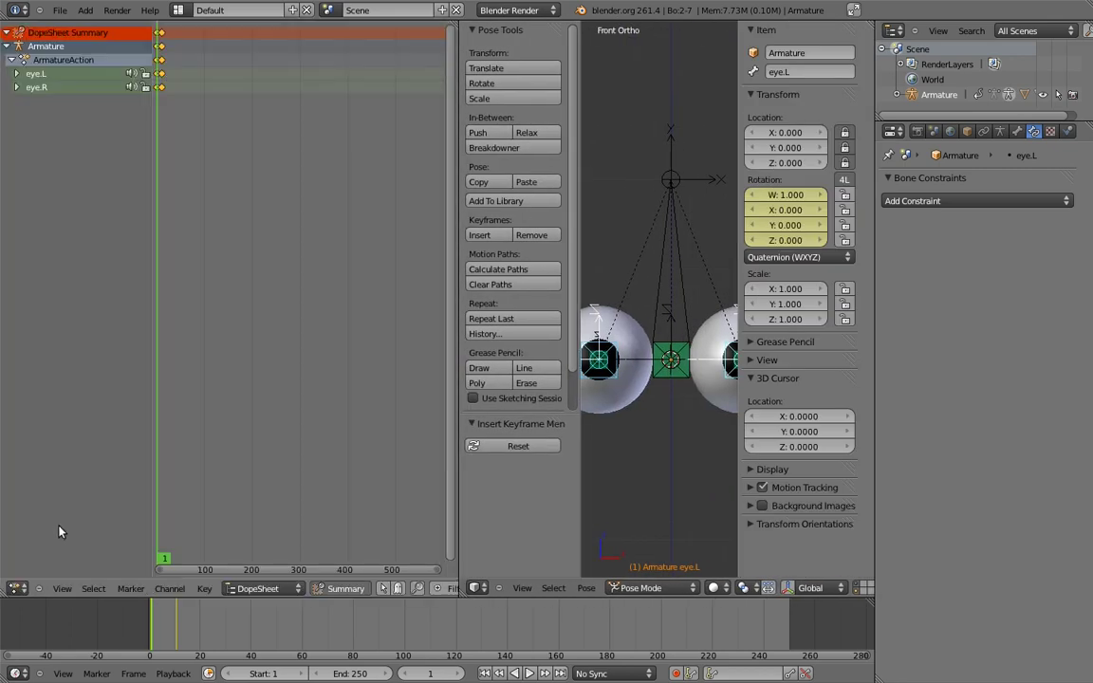
pyautogui.click(256, 588)
pyautogui.click(254, 567)
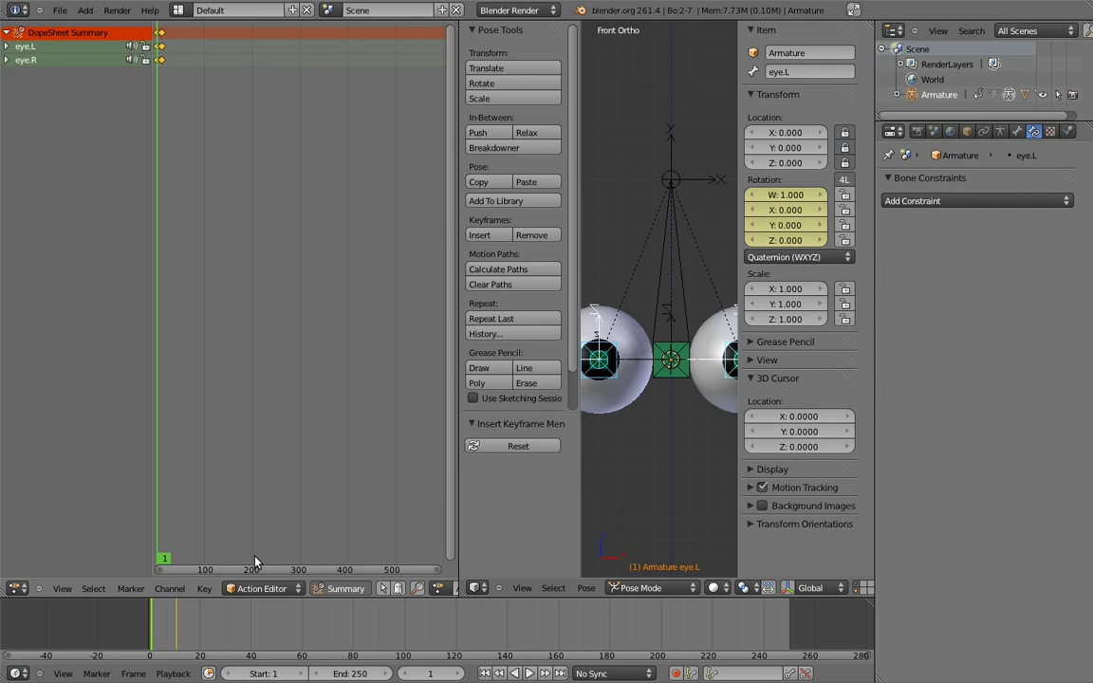
# Step: Set the keyframe interpolation to Linear and rename the armature's action as eye_cross
pyautogui.press('t')
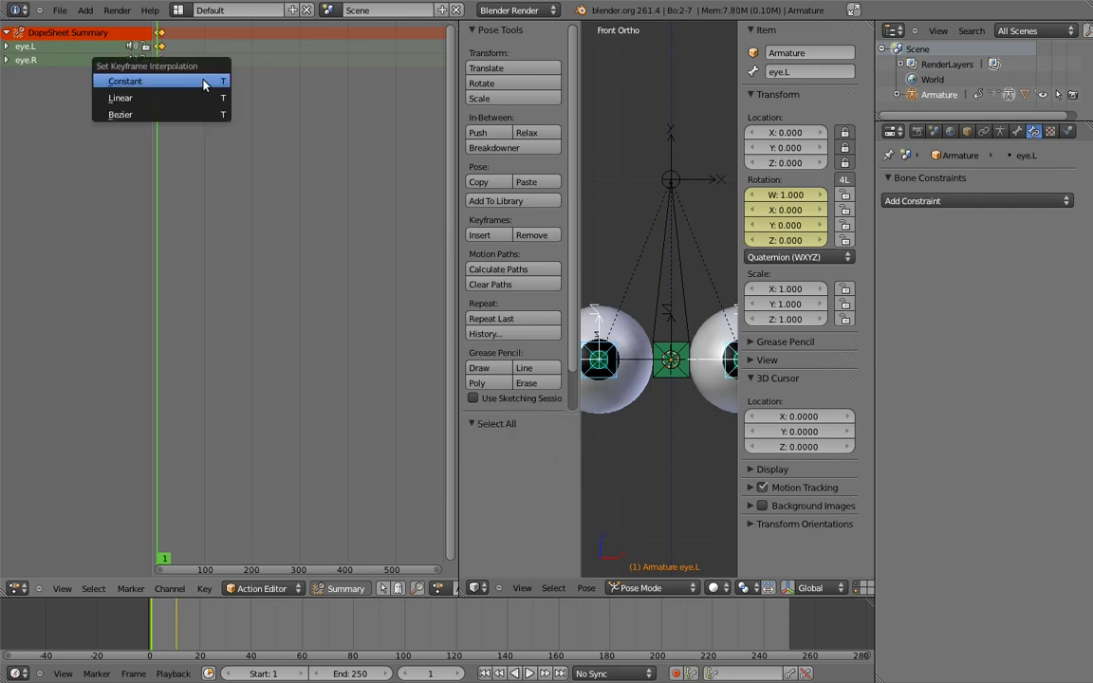
pyautogui.click(197, 98)
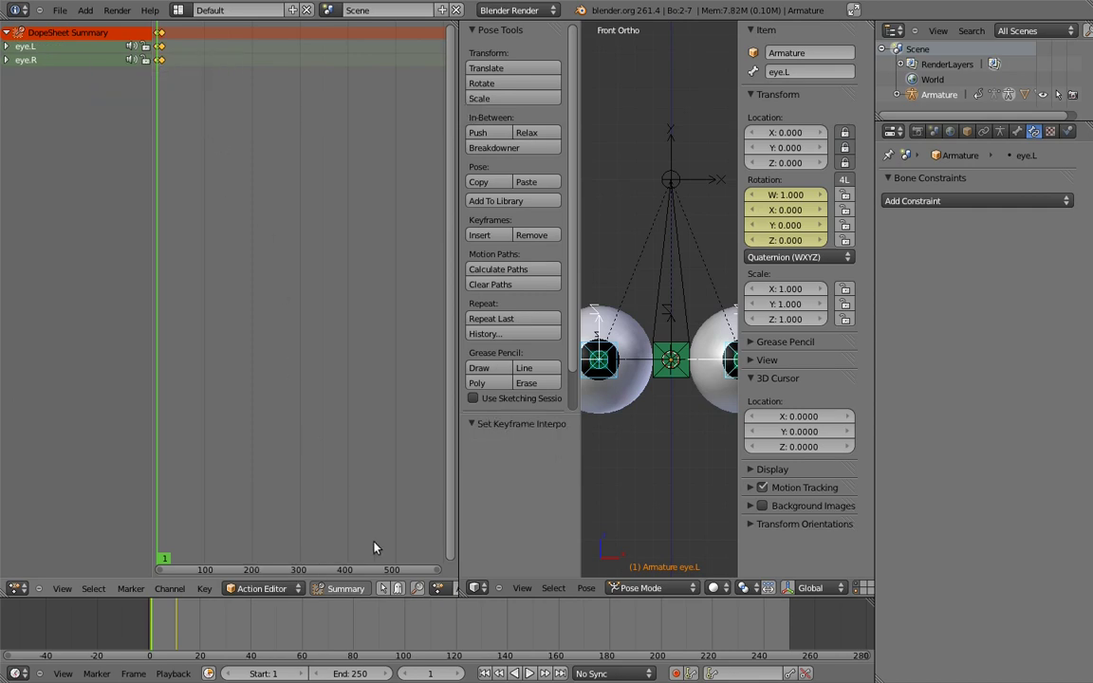
pyautogui.scroll(-5, 356, 588)
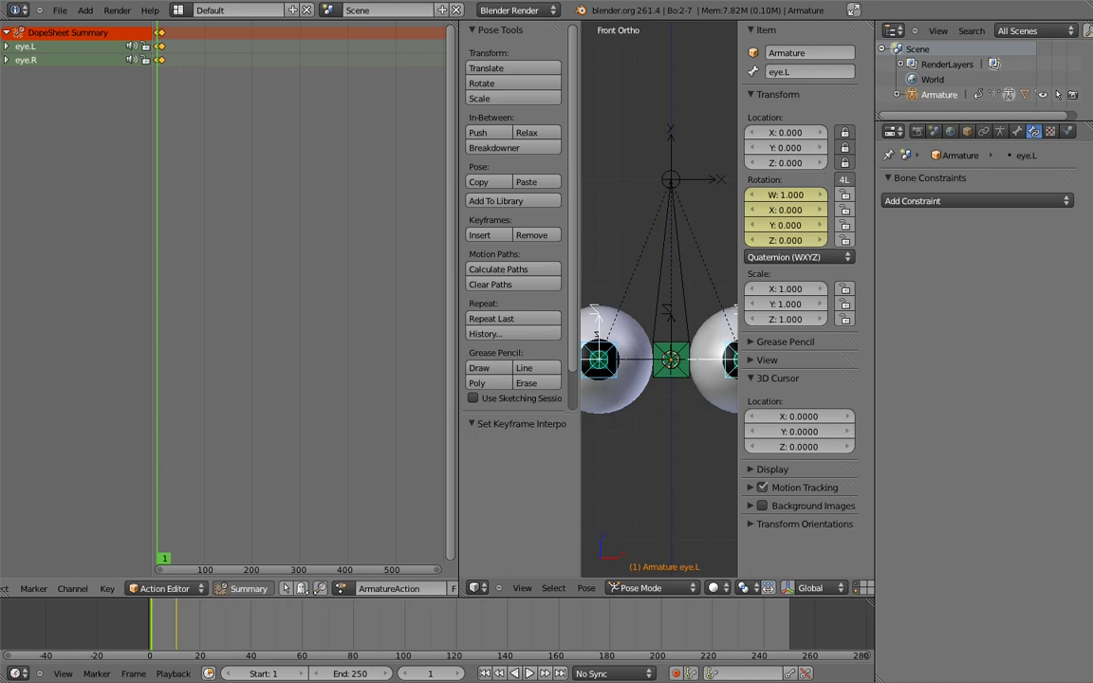
pyautogui.doubleClick(355, 588)
pyautogui.write('eye')
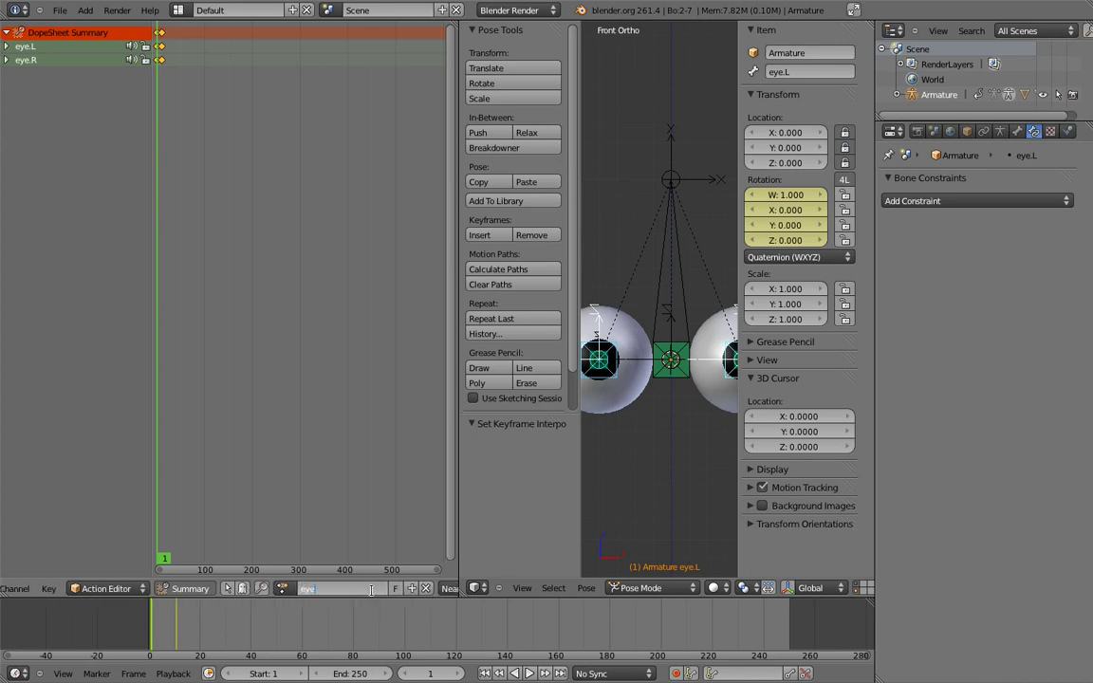
pyautogui.write('_cross')
pyautogui.press('Return')
# Step: Unlink the eye_cross action from the armature and merge the Action Editor area back into the 3D view
pyautogui.click(426, 588)
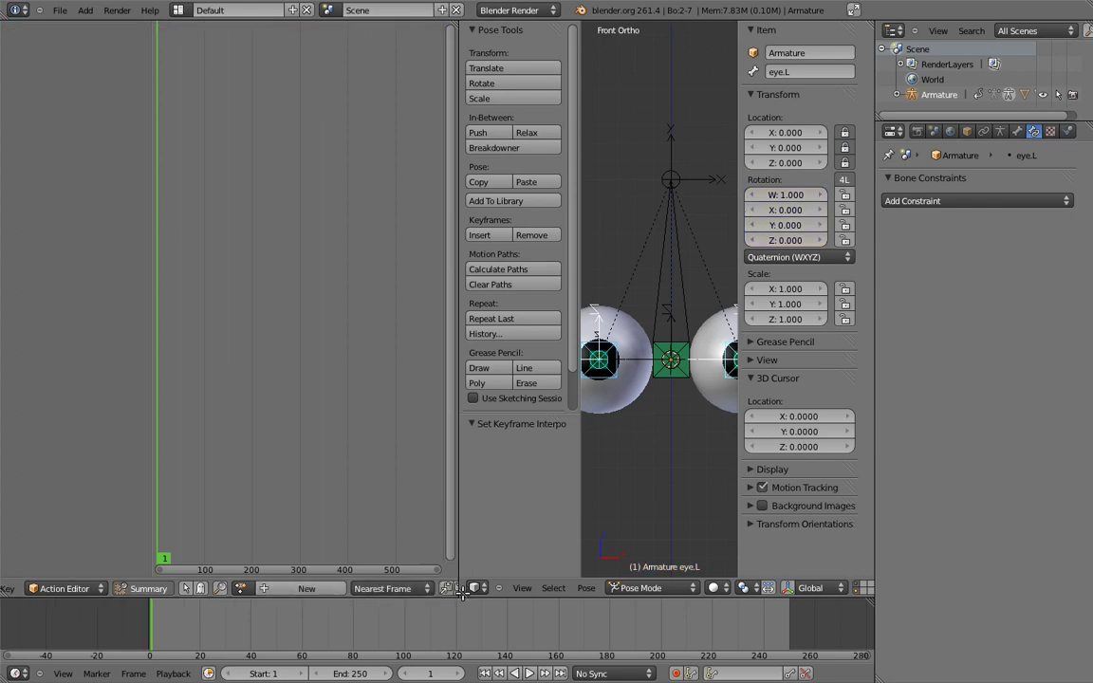
pyautogui.moveTo(426, 580)
pyautogui.mouseDown()
pyautogui.moveTo(414, 582)
pyautogui.moveTo(427, 566)
pyautogui.mouseUp()
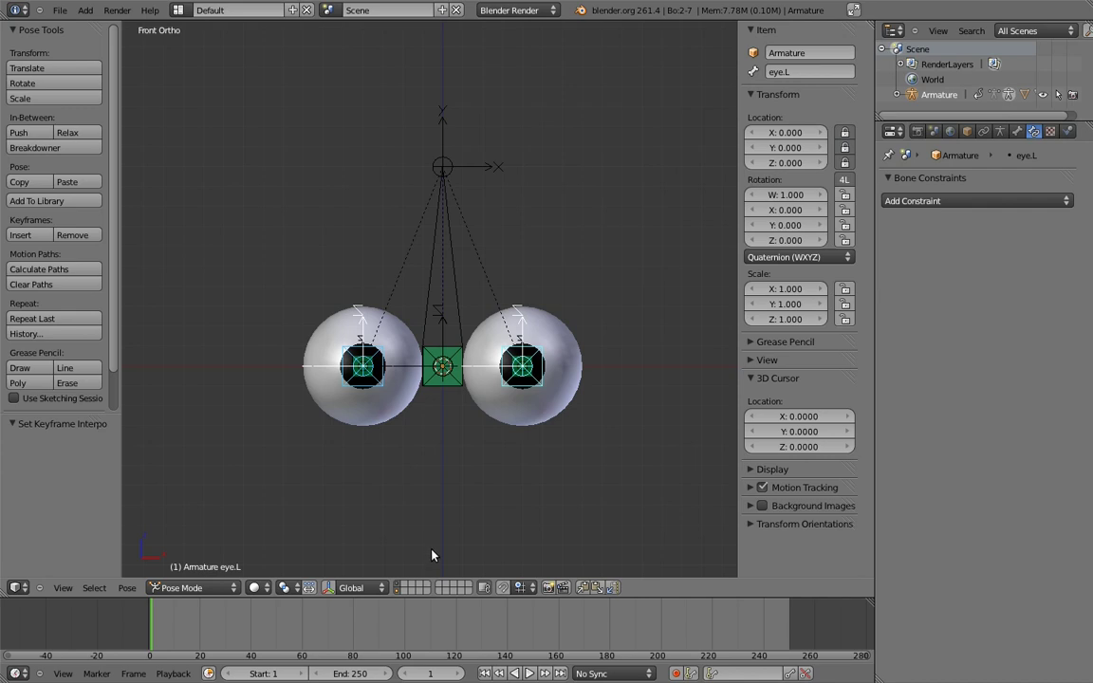
# Step: Add an Action constraint to the eye.R bone with the eye_target bone as its target
pyautogui.rightClick(458, 356)
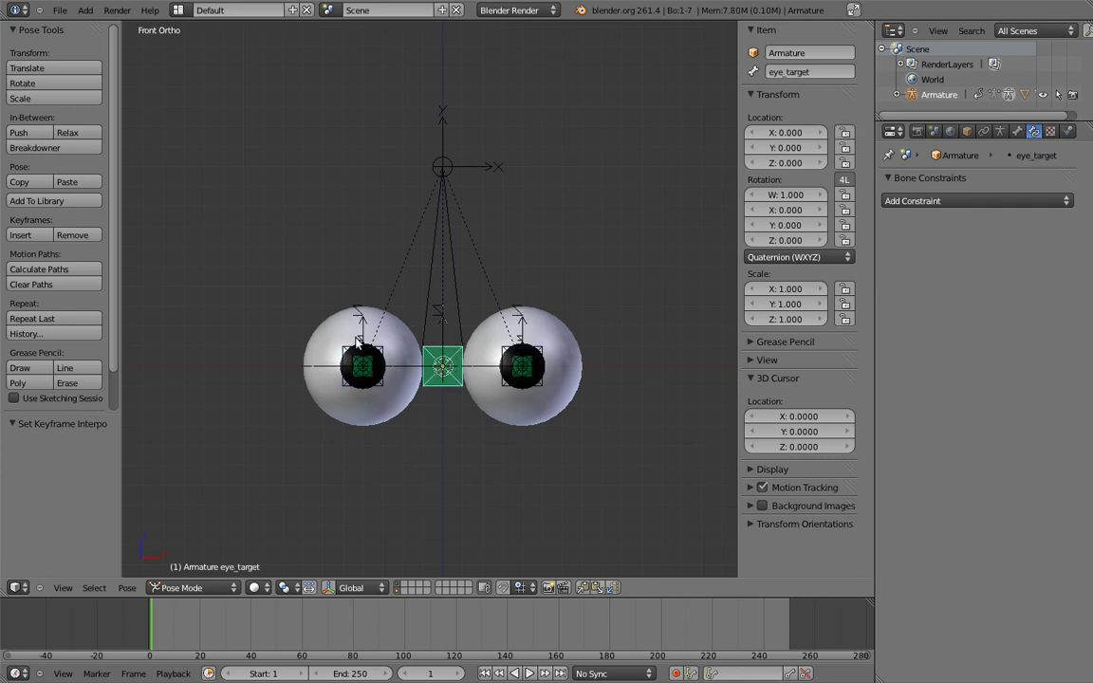
pyautogui.keyDown('shift'); pyautogui.rightClick(346, 341); pyautogui.keyUp('shift')
pyautogui.hotkey('shift', 'ctrl', 'c')
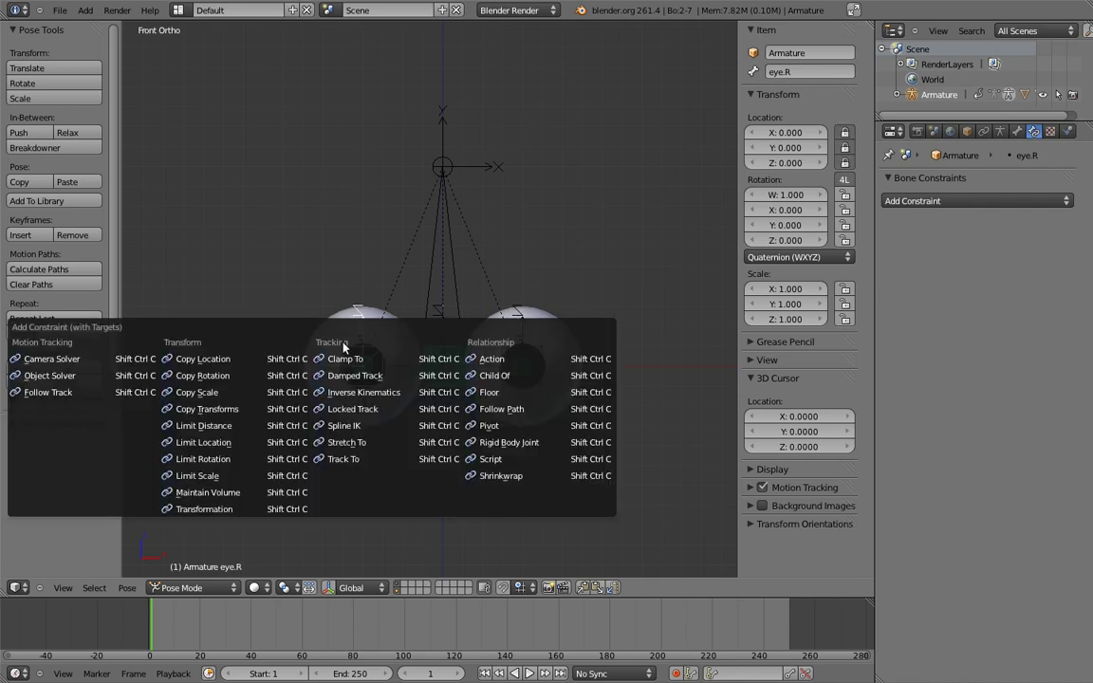
pyautogui.click(483, 358)
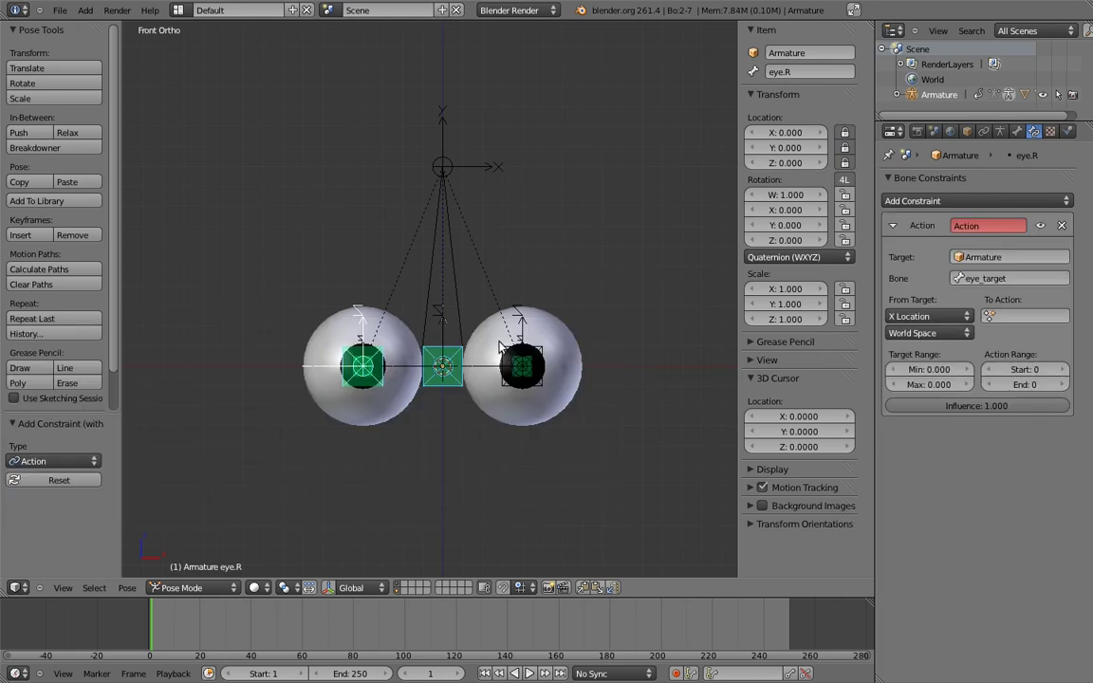
# Step: Lock the Y and Z scale of the eye_target bone
pyautogui.rightClick(452, 354)
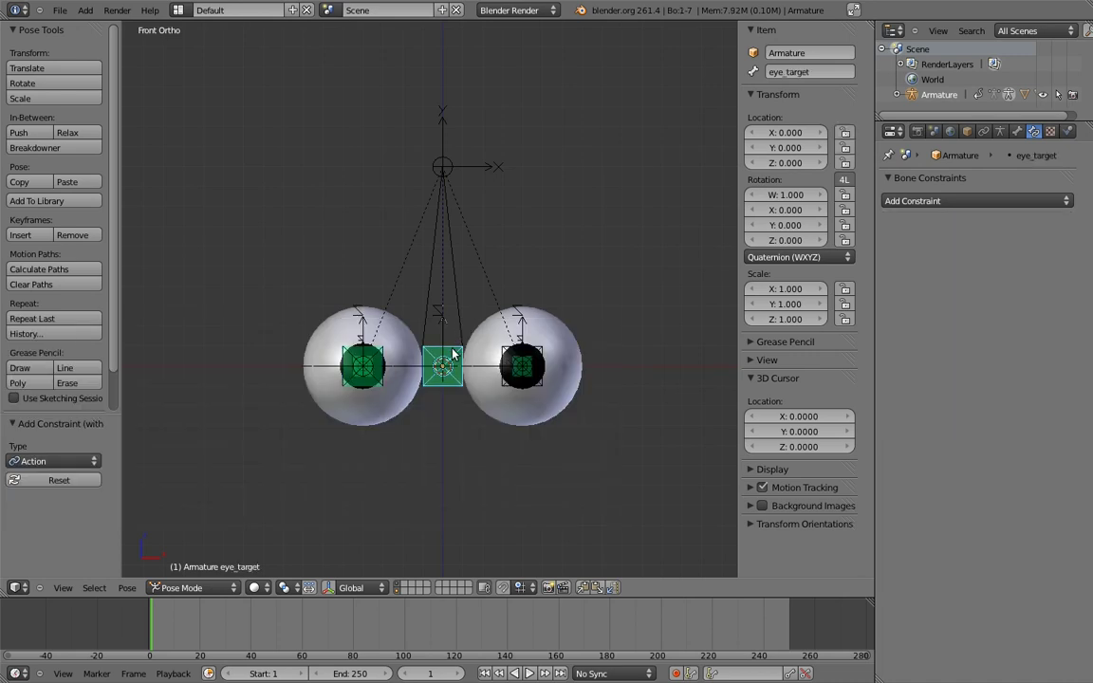
pyautogui.click(844, 305)
pyautogui.click(845, 319)
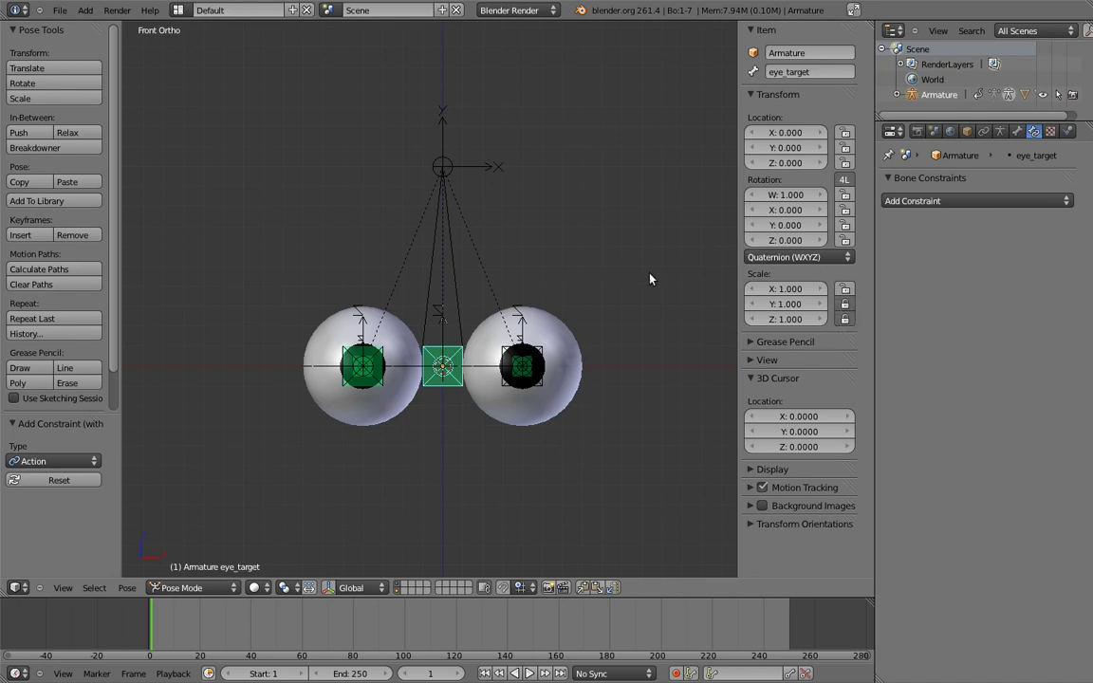
# Step: Set eye.R's Action constraint to read X Scale from the target and use the eye_cross action
pyautogui.rightClick(351, 323)
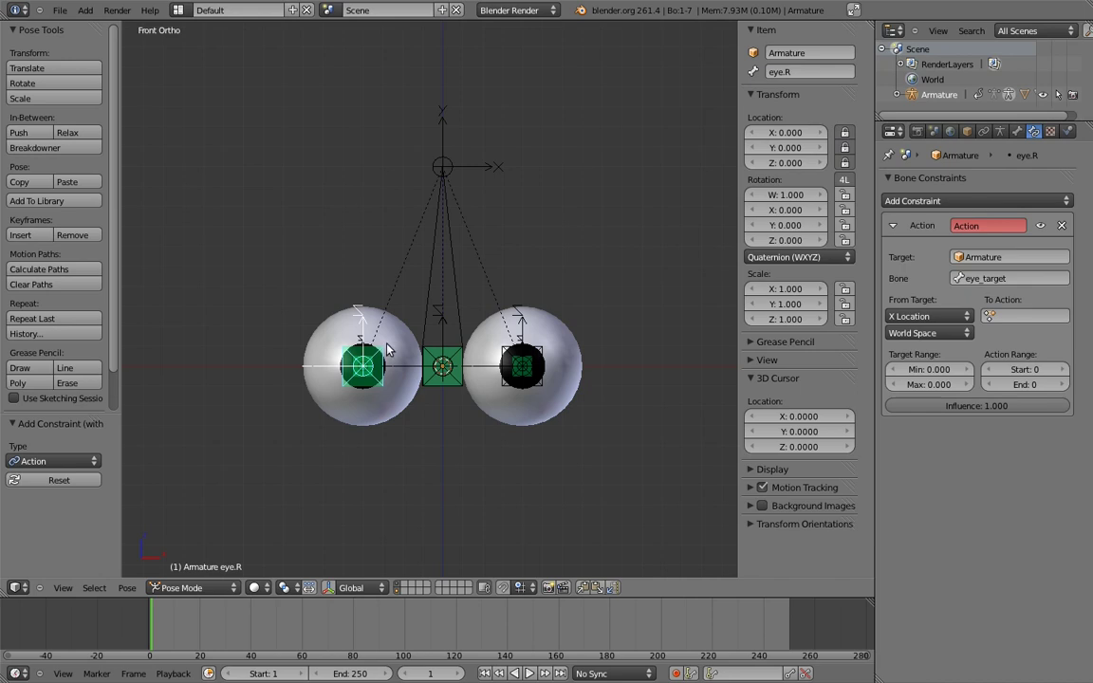
pyautogui.click(936, 317)
pyautogui.click(920, 201)
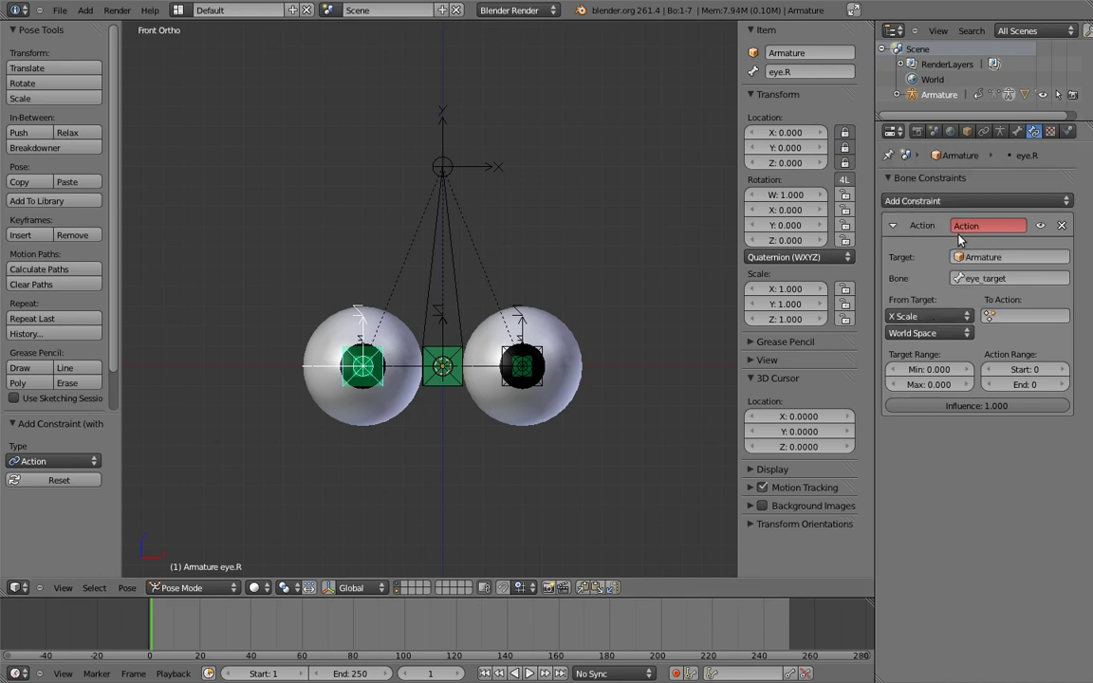
pyautogui.click(1025, 316)
pyautogui.click(925, 339)
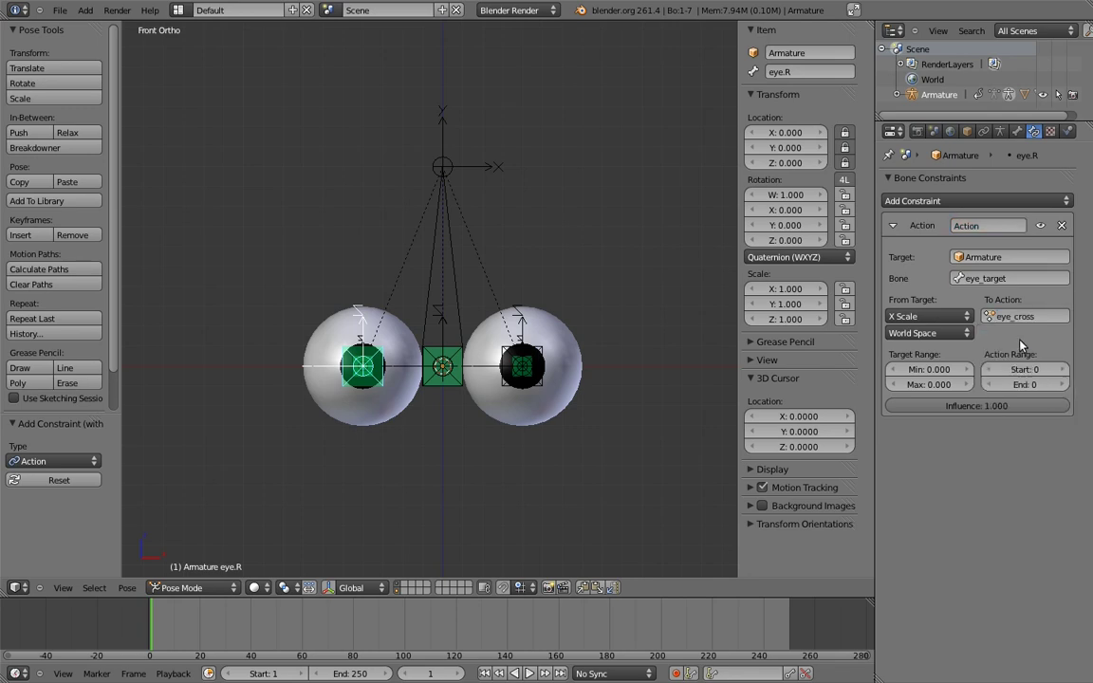
# Step: Set the Action constraint's target range to a minimum of 1 and a maximum of 0.5
pyautogui.click(942, 369)
pyautogui.write('1')
pyautogui.press('Return')
pyautogui.click(947, 384)
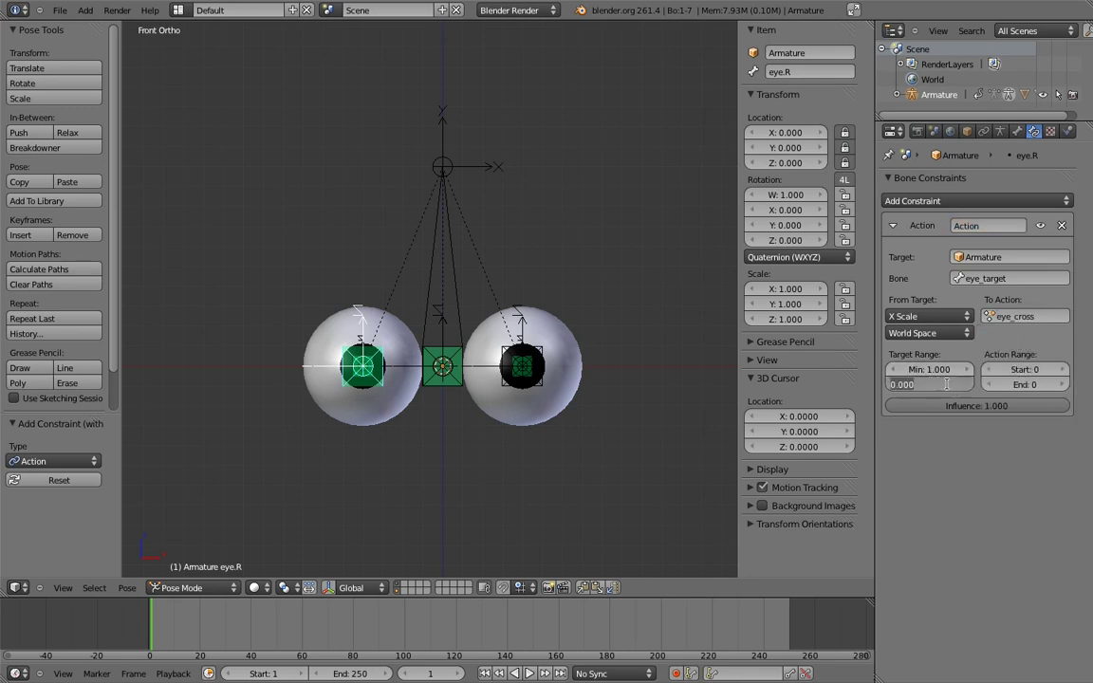
pyautogui.write('0.5')
pyautogui.press('Return')
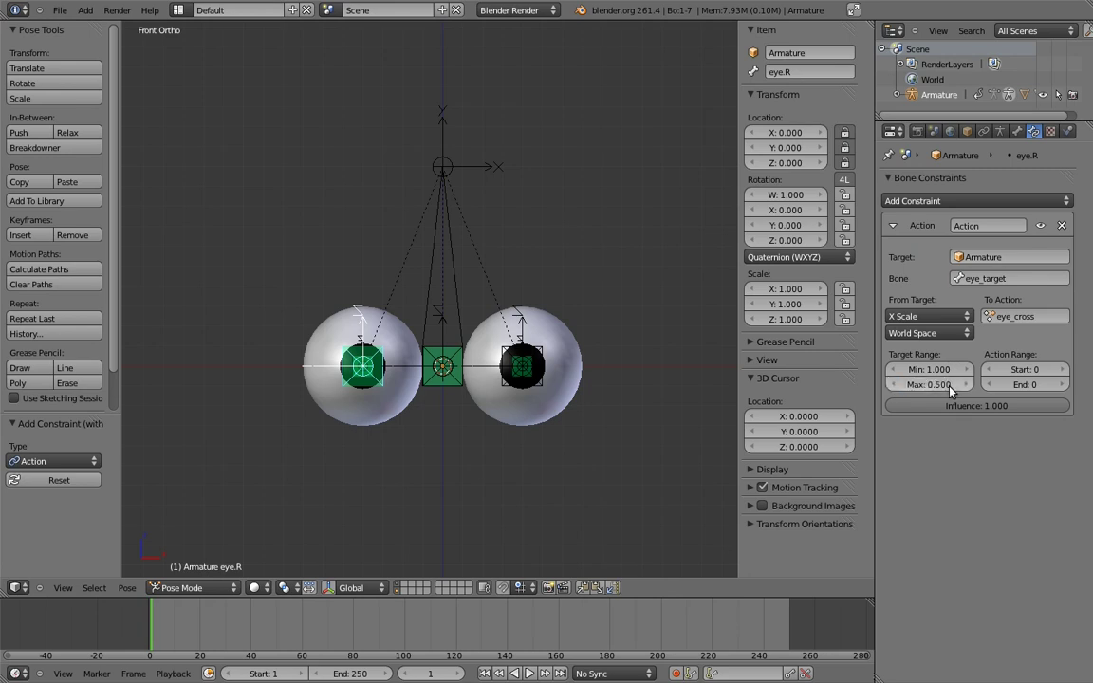
# Step: Set the Action constraint's action range to start at frame 1 and end at frame 11
pyautogui.click(1024, 369)
pyautogui.write('1')
pyautogui.press('Return')
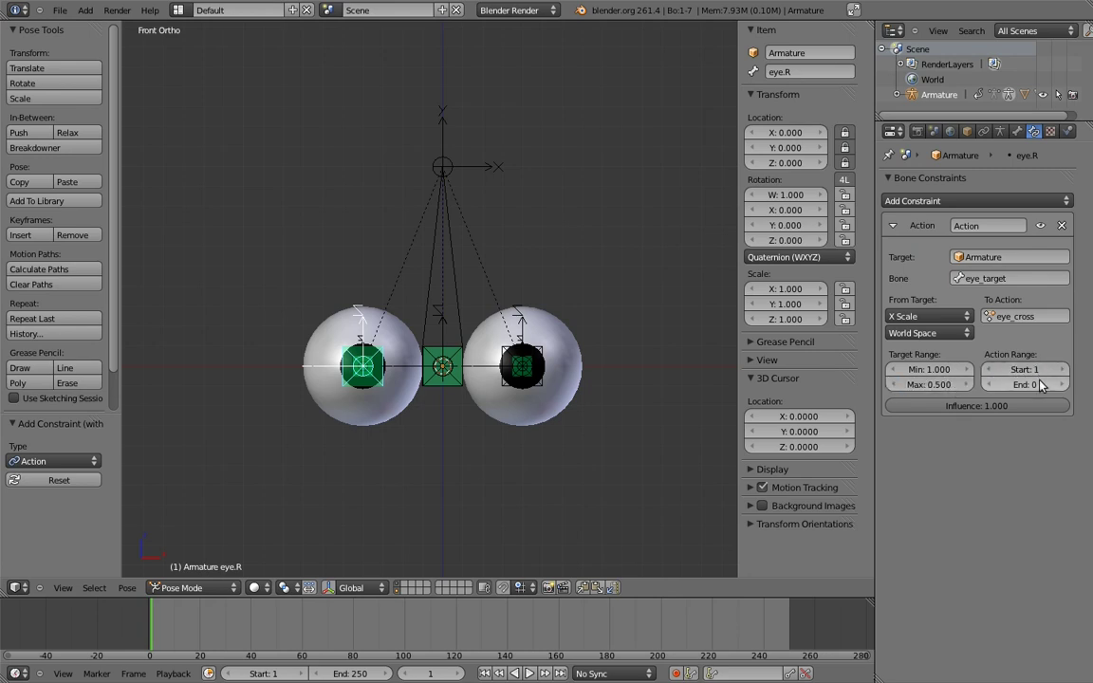
pyautogui.click(1024, 384)
pyautogui.write('11')
pyautogui.press('Return')
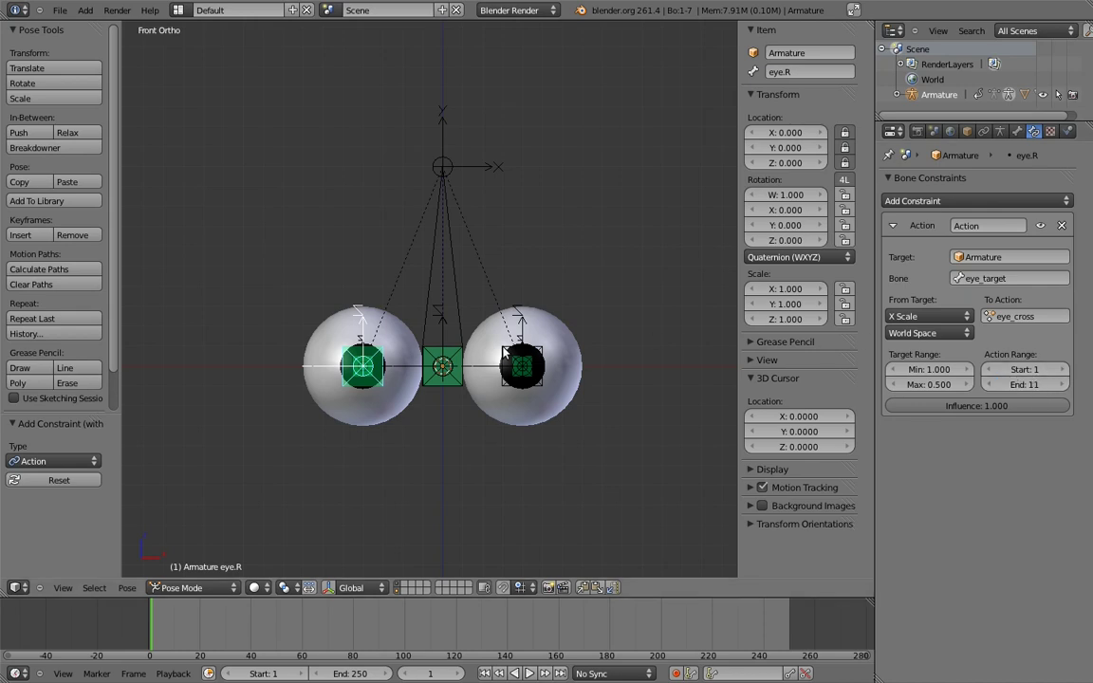
# Step: Copy the Action constraint from eye.R to the other eye bone
pyautogui.click(513, 361)
pyautogui.keyDown('shift'); pyautogui.click(375, 359); pyautogui.keyUp('shift')
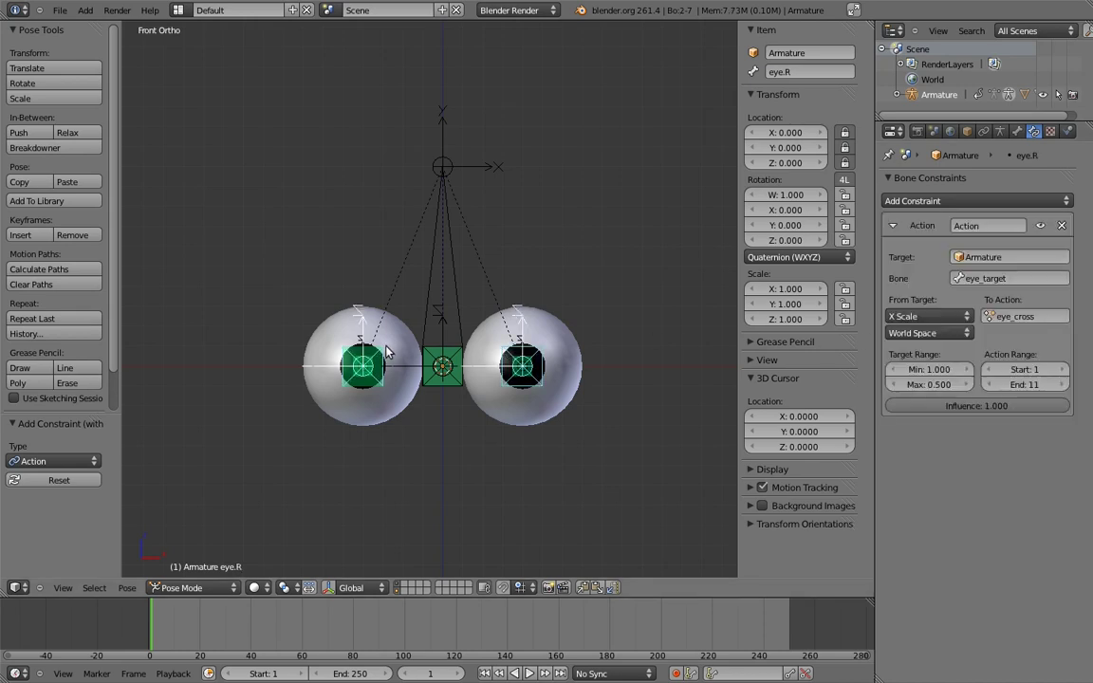
pyautogui.click(127, 587)
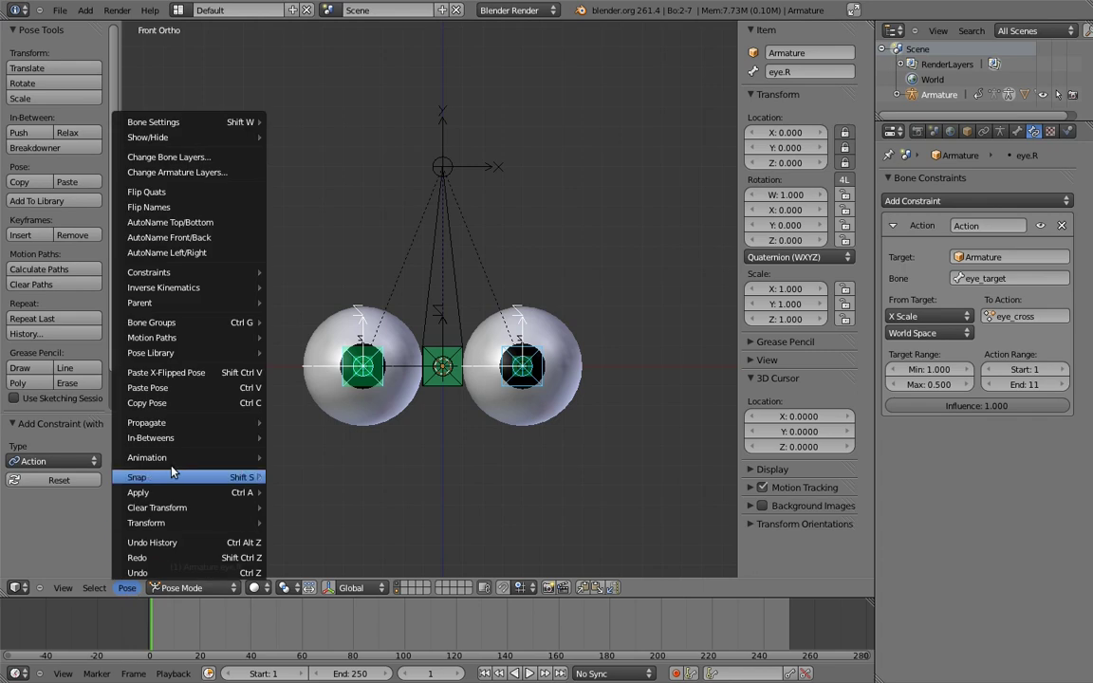
pyautogui.moveTo(249, 273)
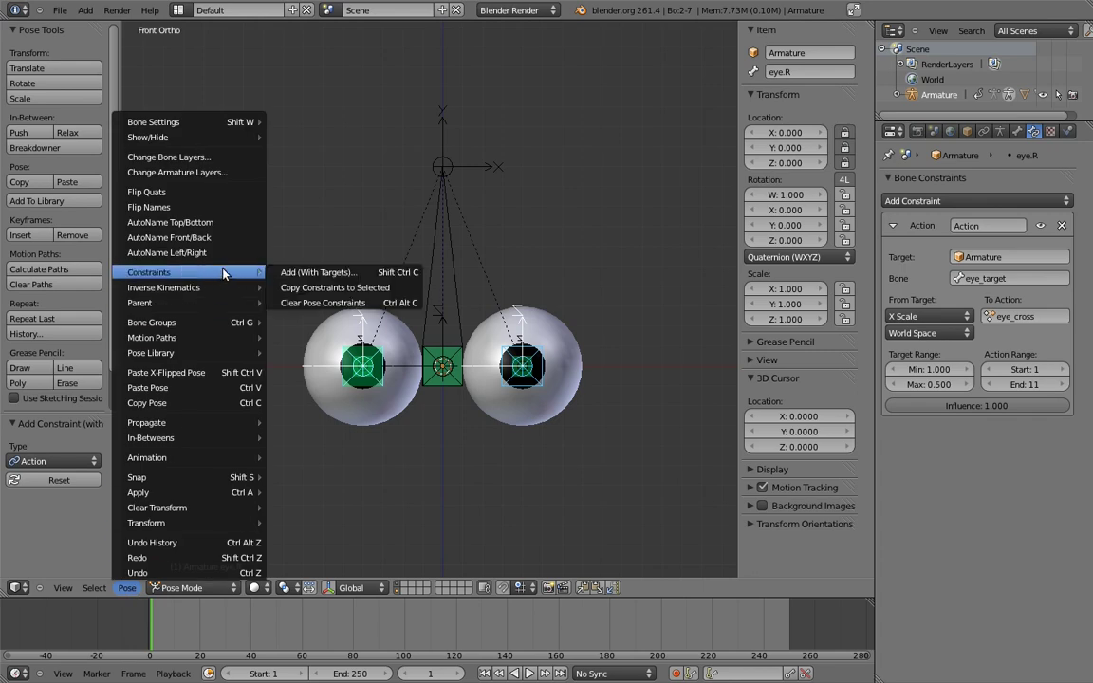
pyautogui.click(361, 294)
# Step: Test the eye crossing with a trial scale of the eye_target bone, leaving its scale unchanged
pyautogui.rightClick(458, 354)
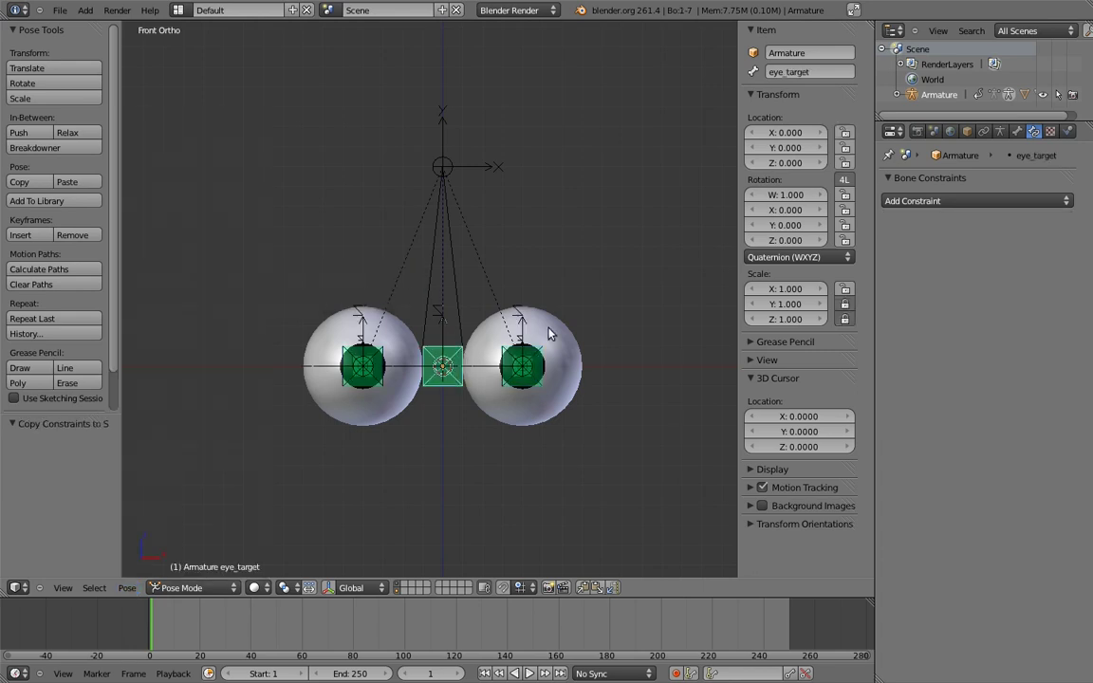
pyautogui.press('s')
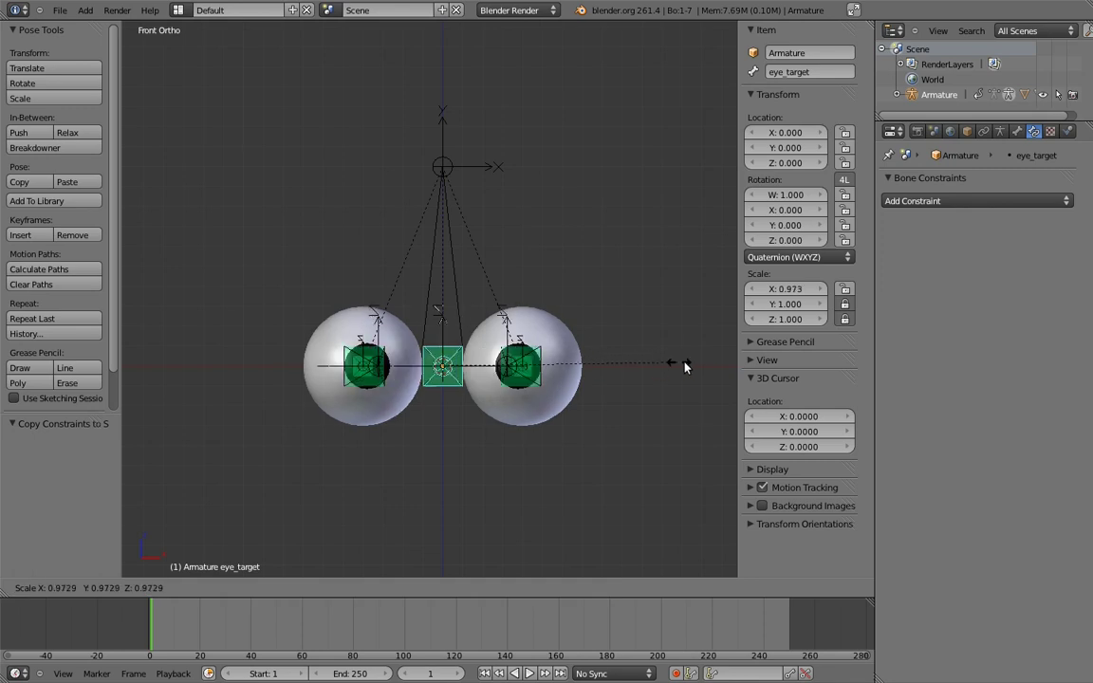
pyautogui.rightClick(674, 362)
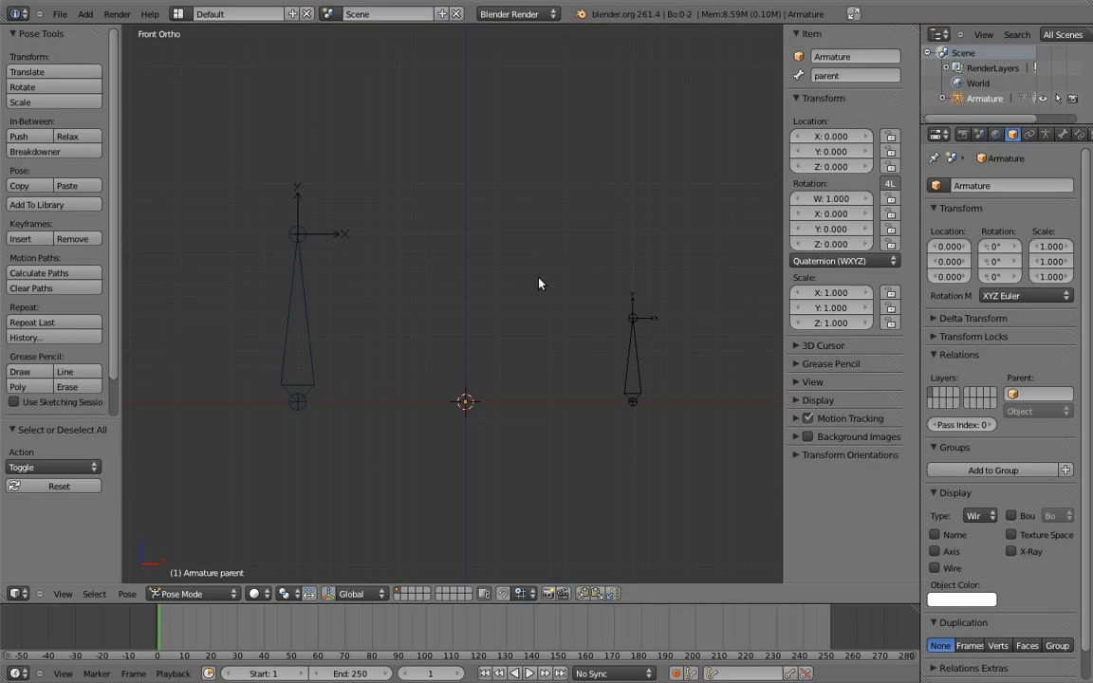
# Step: Add a Copy Transforms constraint to the child bone with the parent bone as its target
pyautogui.rightClick(309, 325)
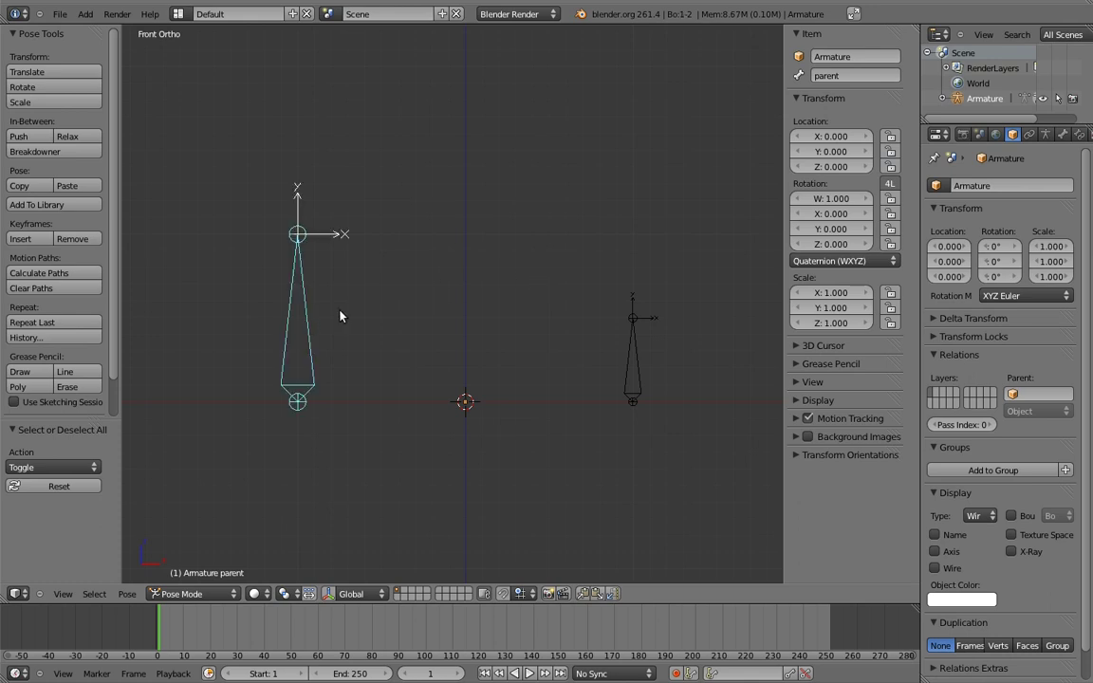
pyautogui.keyDown('shift'); pyautogui.rightClick(629, 365); pyautogui.keyUp('shift')
pyautogui.hotkey('shift', 'ctrl', 'c')
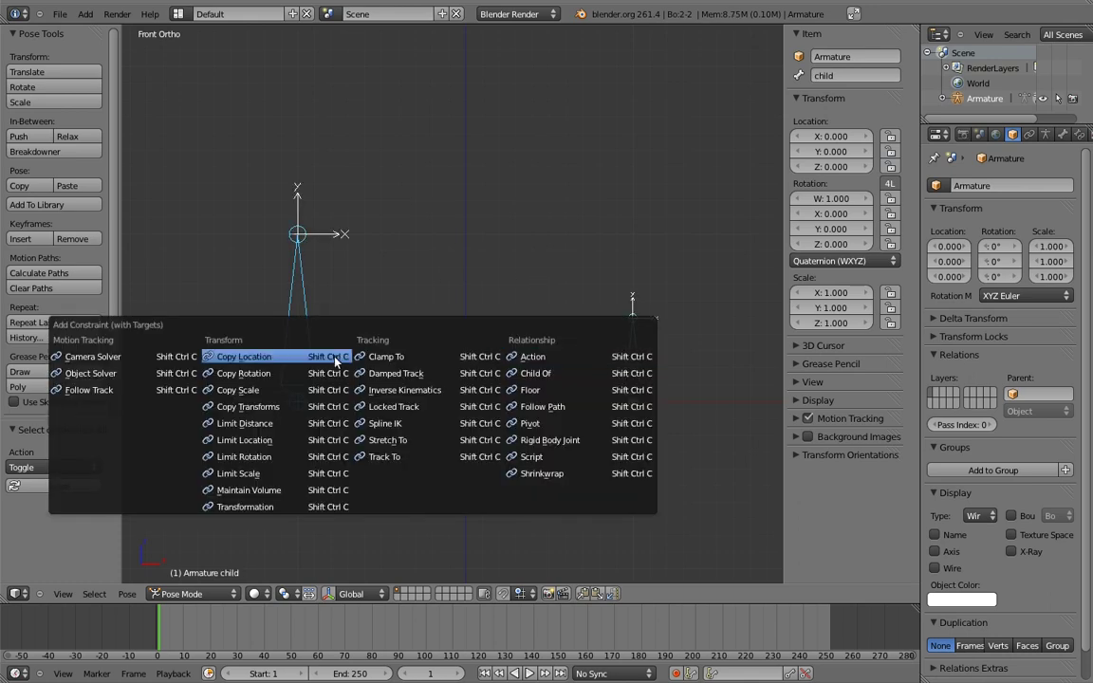
pyautogui.click(256, 410)
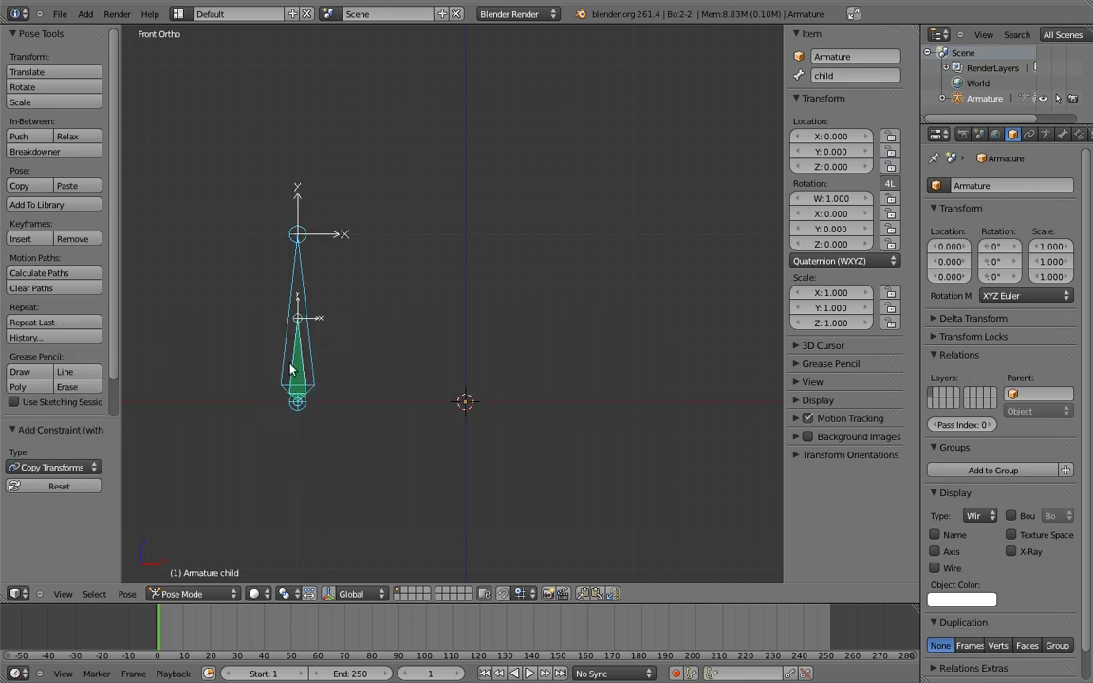
# Step: Lower the influence of the child bone's Copy Transforms constraint all the way and restore it to 1
pyautogui.rightClick(272, 325)
pyautogui.click(1047, 138)
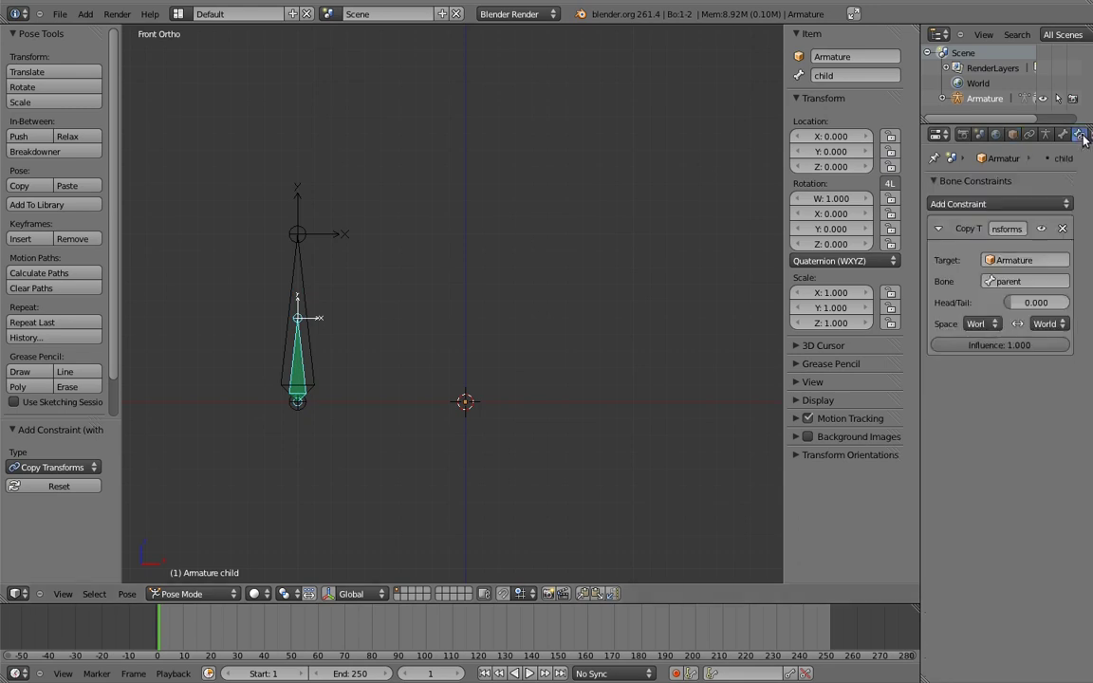
pyautogui.moveTo(1061, 347); pyautogui.dragTo(863, 345)
pyautogui.moveTo(928, 355); pyautogui.dragTo(1070, 347)
# Step: Try to move and rotate the constrained child bone, and delete its Copy Transforms constraint
pyautogui.press('g')
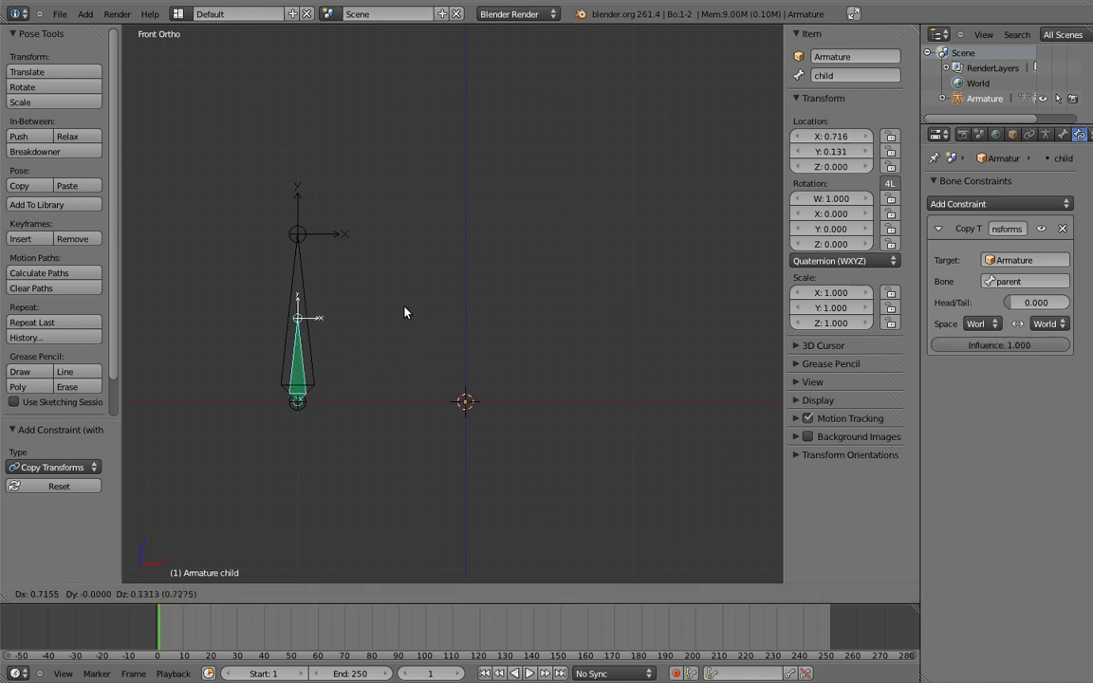
pyautogui.press('Escape')
pyautogui.press('r')
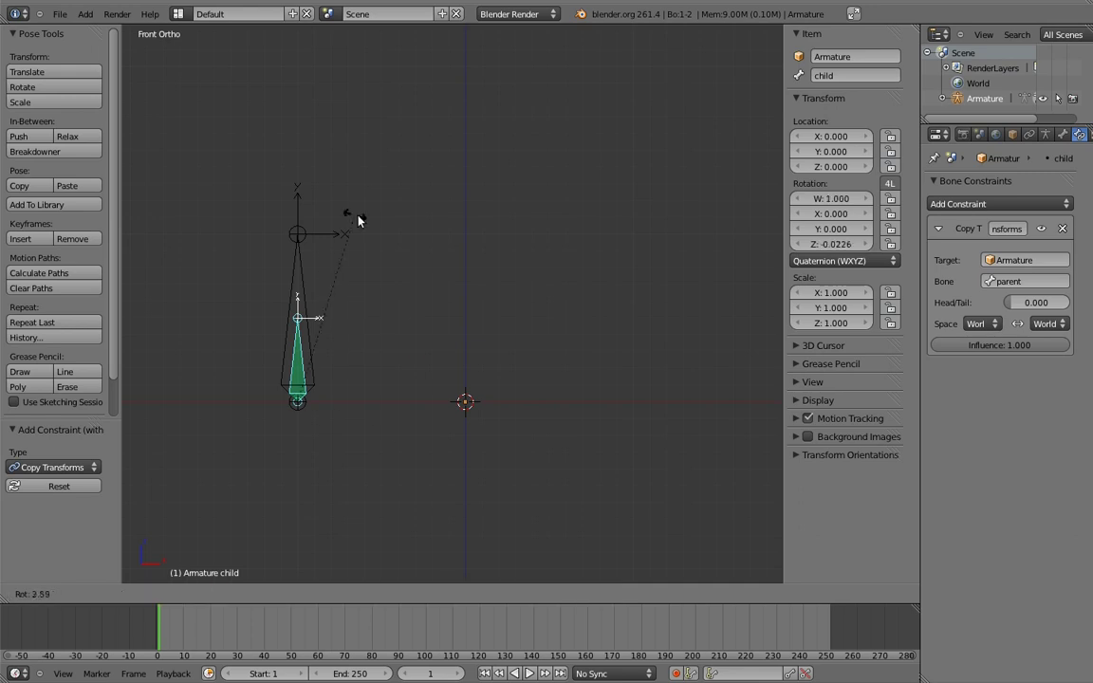
pyautogui.press('Escape')
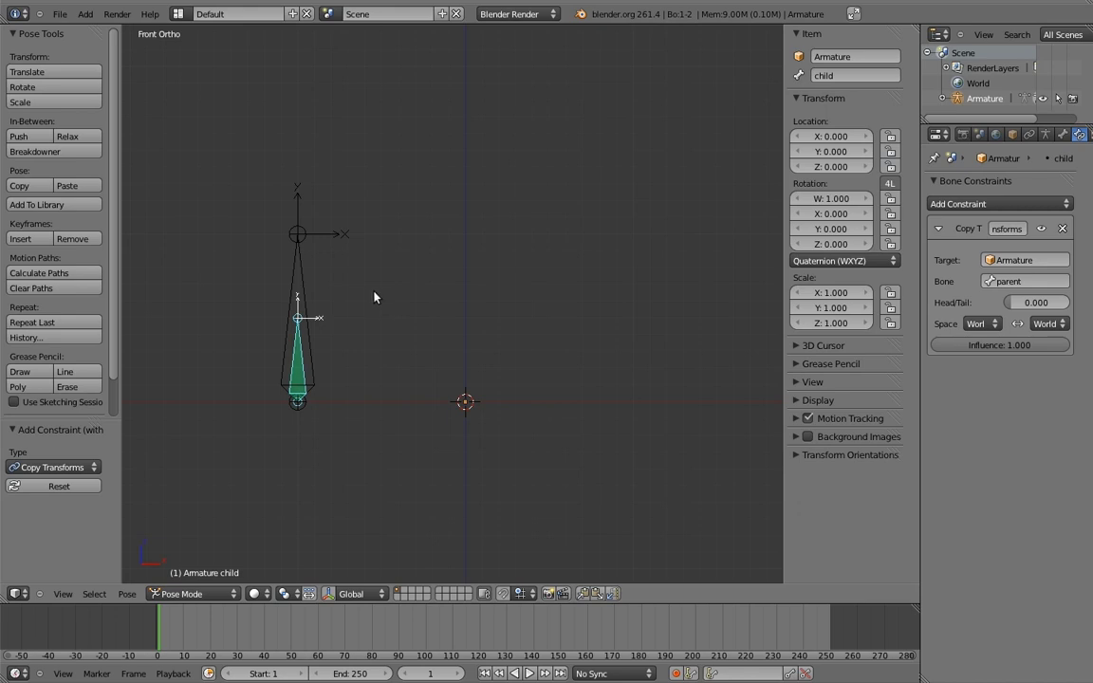
pyautogui.click(1062, 228)
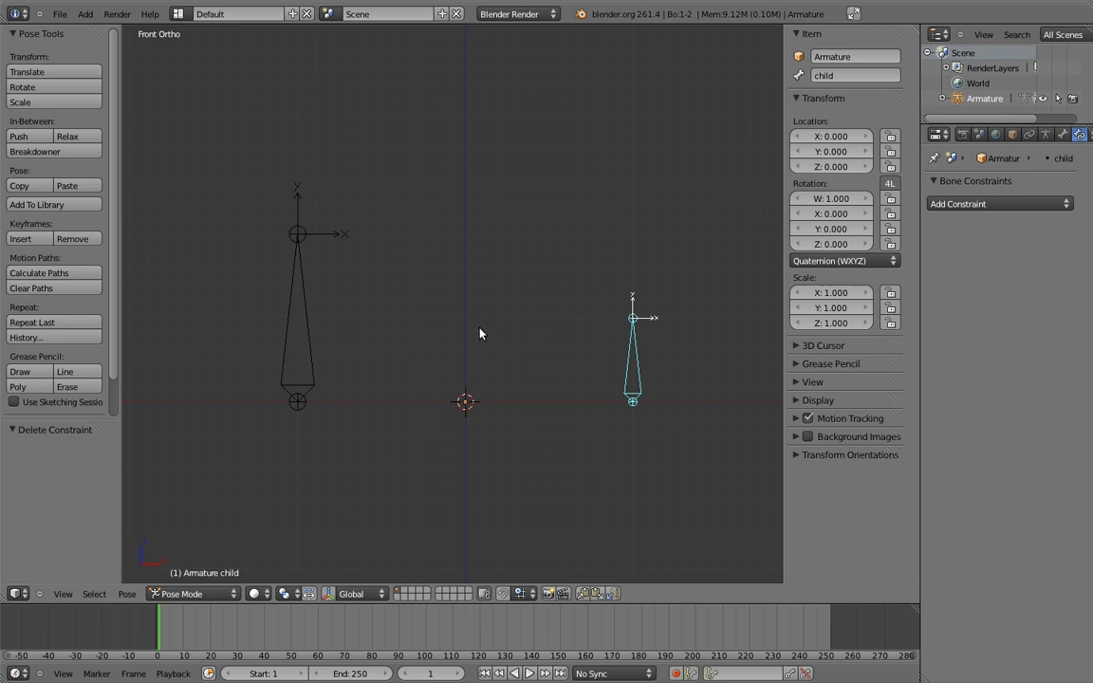
# Step: Add a bone at the 3D cursor between the two bones and shorten it to a height of 0.7
pyautogui.press('Tab')
pyautogui.hotkey('shift', 'a')
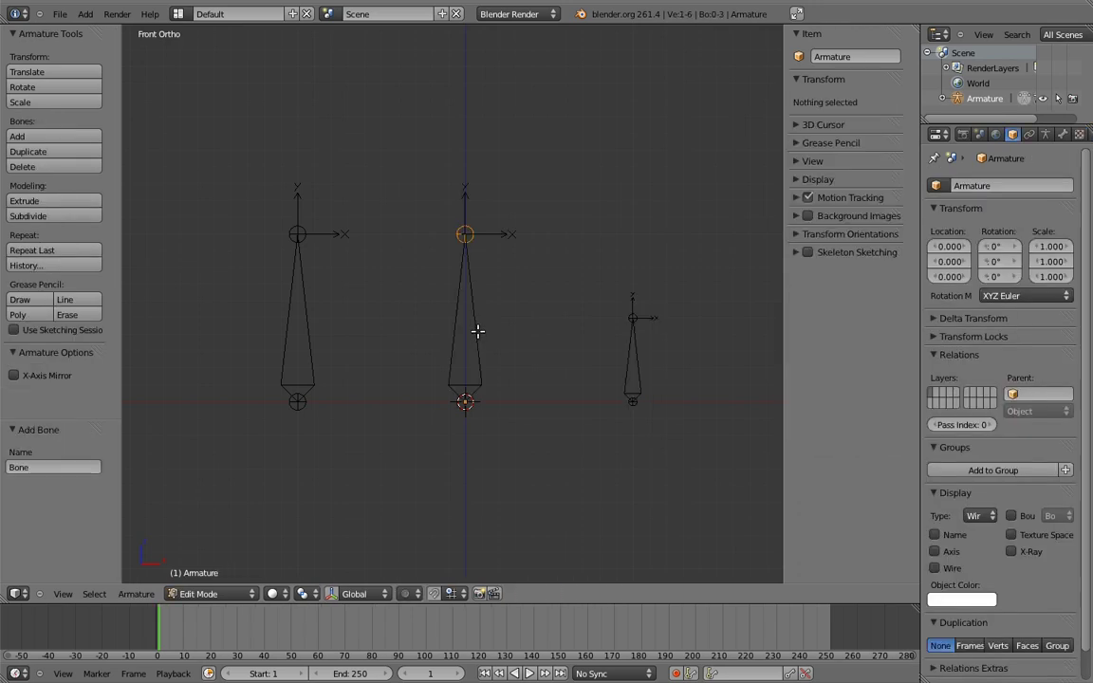
pyautogui.press('g')
pyautogui.press('z')
pyautogui.click(503, 267)
pyautogui.press('Tab')
pyautogui.press('Tab')
# Step: Parent the child bone to the new middle bone with Keep Offset
pyautogui.rightClick(630, 353)
pyautogui.keyDown('shift'); pyautogui.rightClick(472, 349); pyautogui.keyUp('shift')
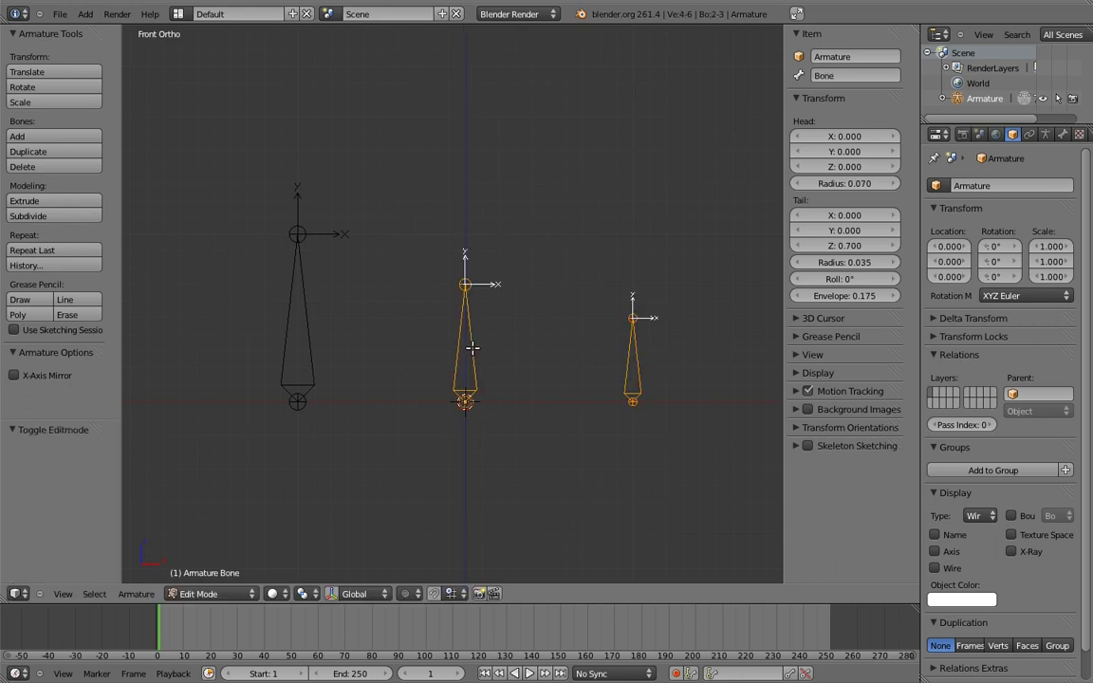
pyautogui.hotkey('ctrl', 'p')
pyautogui.click(474, 364)
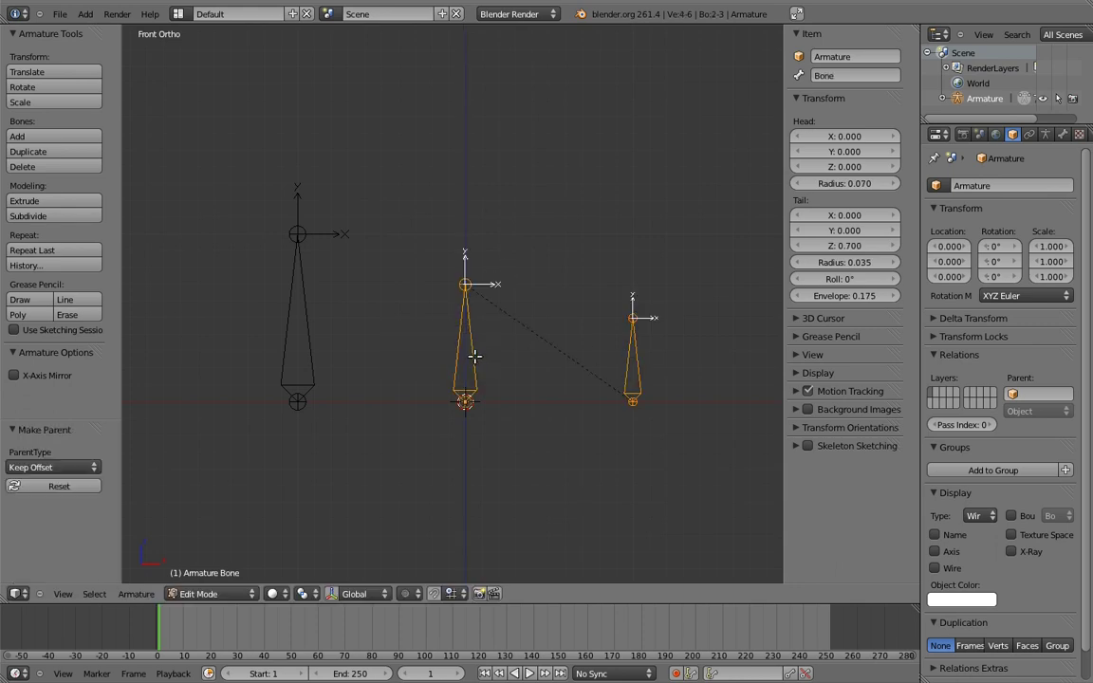
# Step: Add a Copy Transforms constraint to the middle bone with the parent bone as its target
pyautogui.press('Tab')
pyautogui.rightClick(310, 329)
pyautogui.keyDown('shift'); pyautogui.rightClick(460, 336); pyautogui.keyUp('shift')
pyautogui.hotkey('ctrl', 'shift', 'c')
pyautogui.click(437, 336)
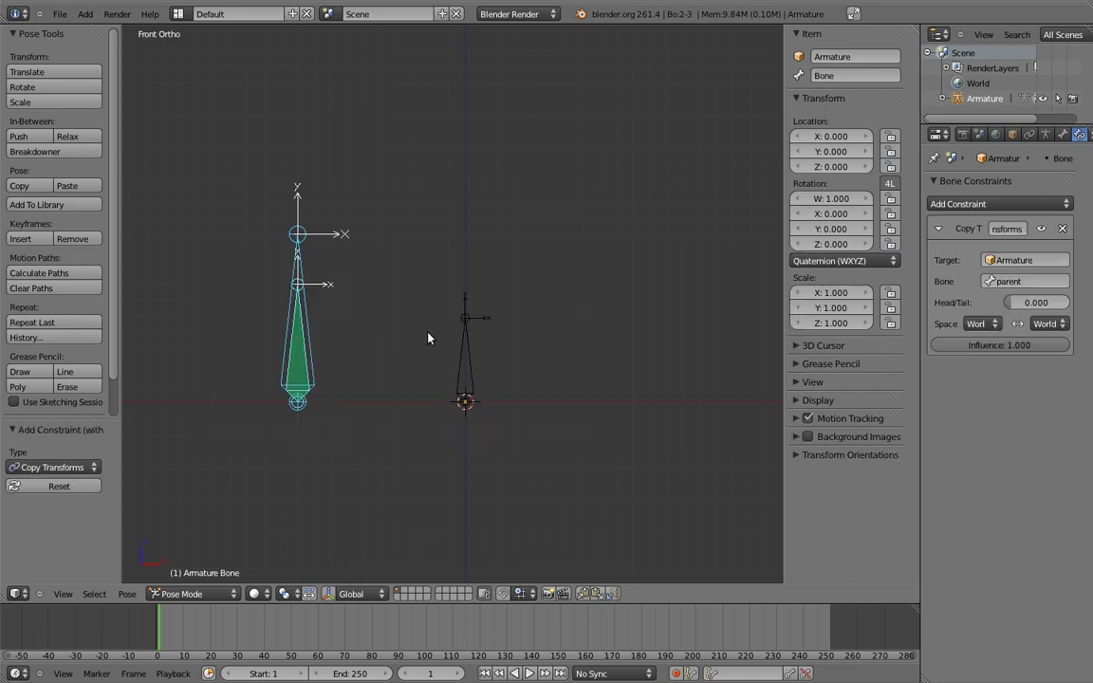
# Step: Pose the parent bone with a move, a rotation of about -41° and a local X scale of about 0.59
pyautogui.rightClick(308, 315)
pyautogui.press('g')
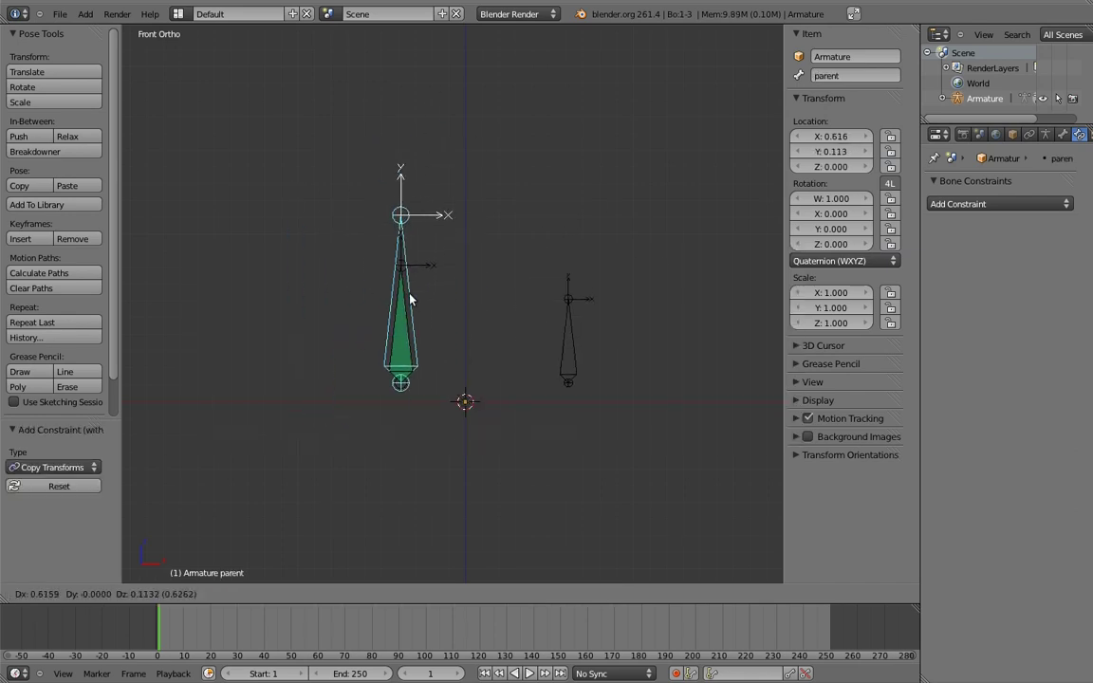
pyautogui.click(405, 290)
pyautogui.press('r')
pyautogui.click(342, 193)
pyautogui.press('s')
pyautogui.press('x')
pyautogui.press('x')
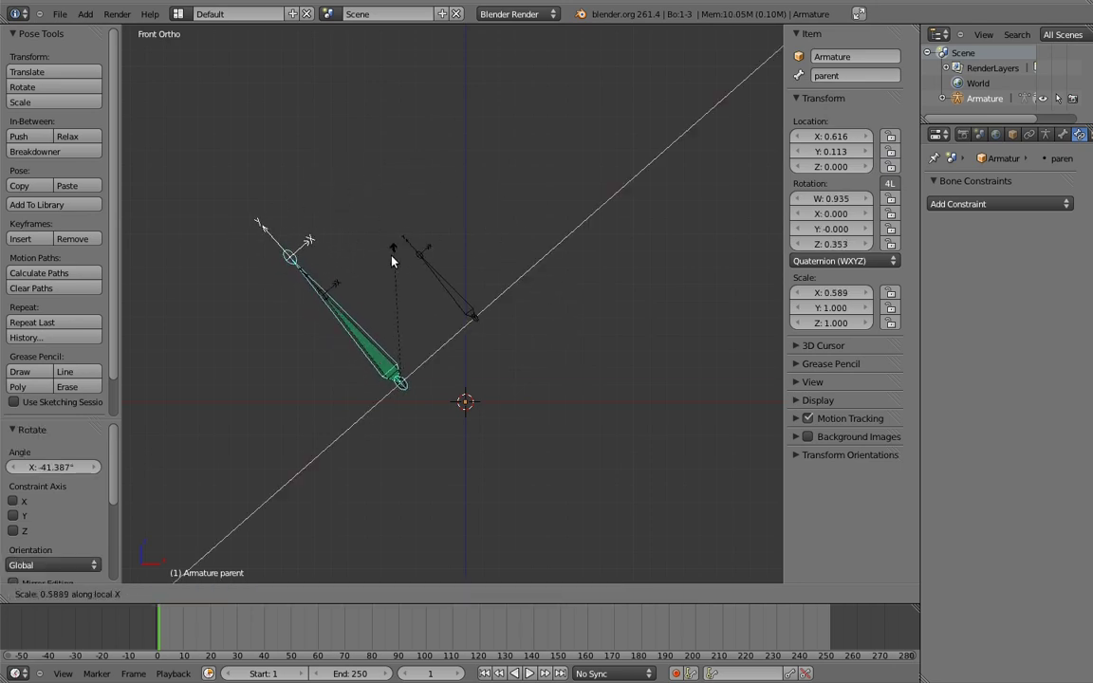
pyautogui.click(388, 264)
# Step: Rotate the parent bone further and move it by about -0.52 in X and 0.96 in Z
pyautogui.press('r')
pyautogui.click(471, 414)
pyautogui.press('g')
pyautogui.click(383, 244)
# Step: Move the child bone independently, rotate it by about -92° and tumble it with a trackball rotation
pyautogui.rightClick(344, 330)
pyautogui.press('g')
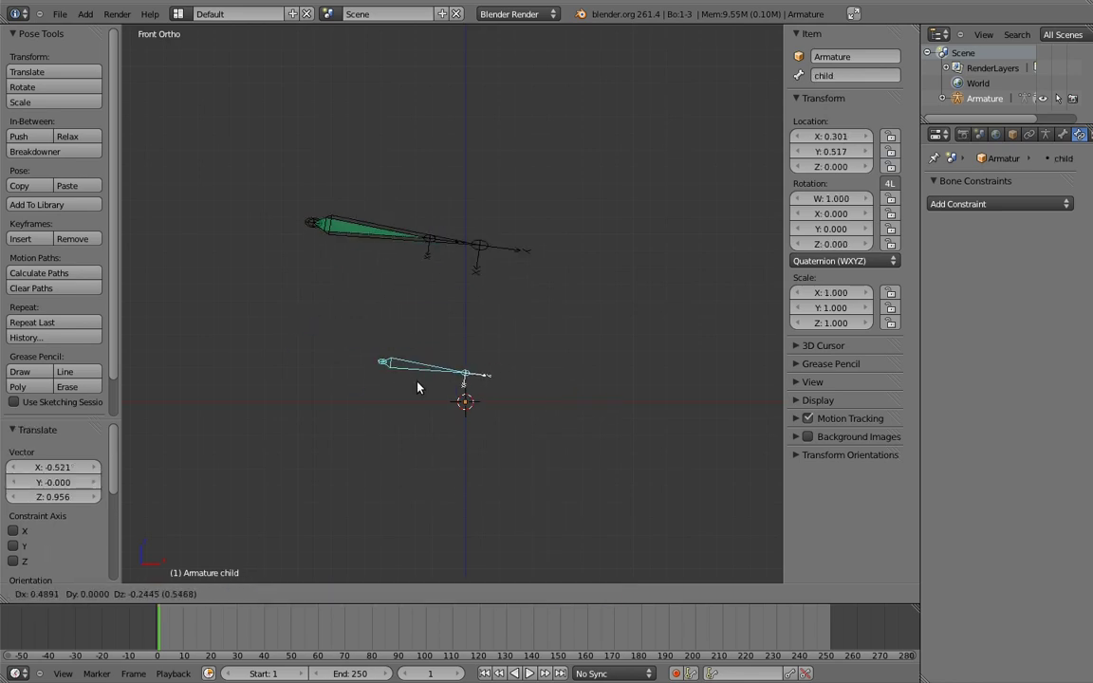
pyautogui.click(429, 406)
pyautogui.press('r')
pyautogui.click(417, 289)
pyautogui.press('r')
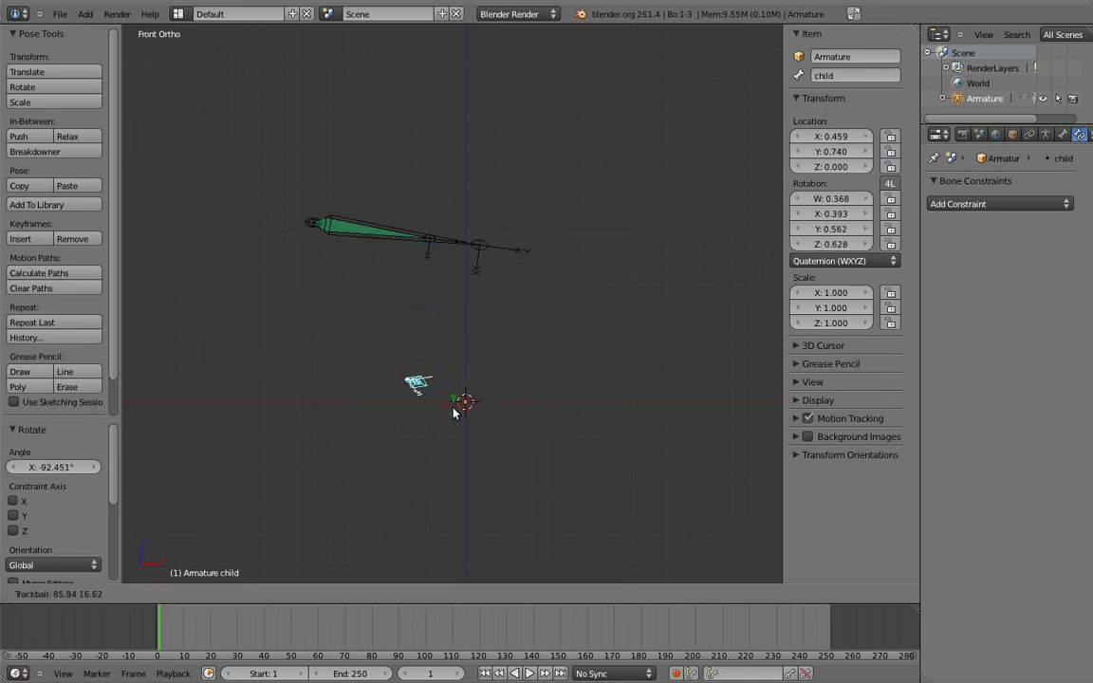
pyautogui.click(449, 393)
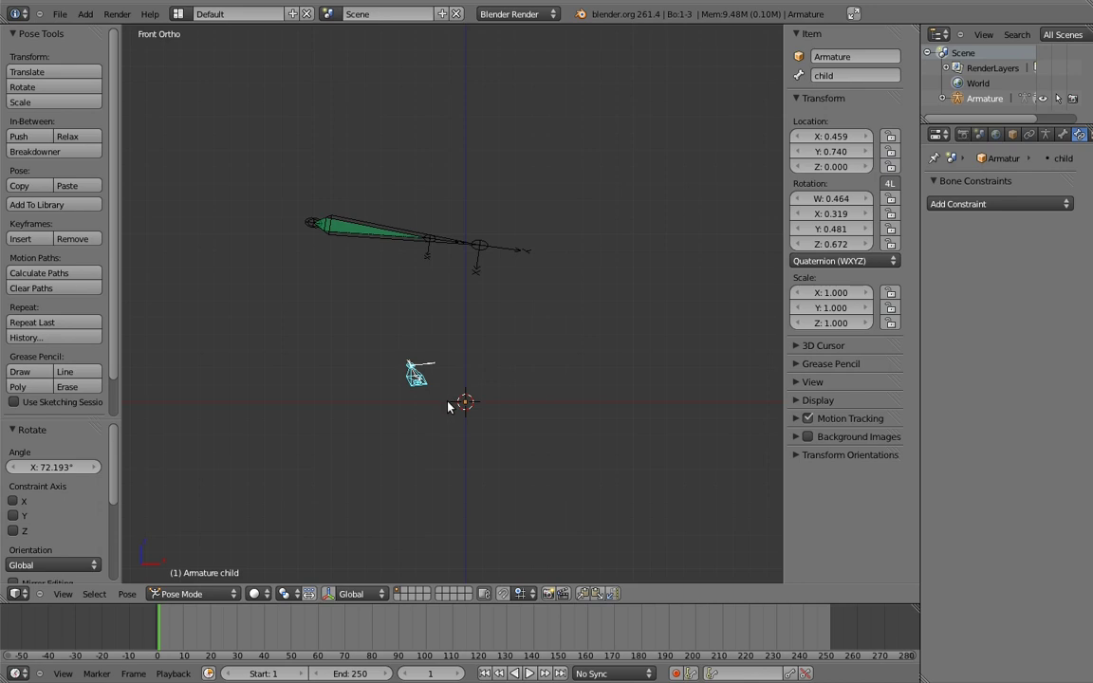
# Step: Reduce the middle bone's Copy Transforms influence to 0, and test it by moving and rotating the parent bone
pyautogui.rightClick(362, 232)
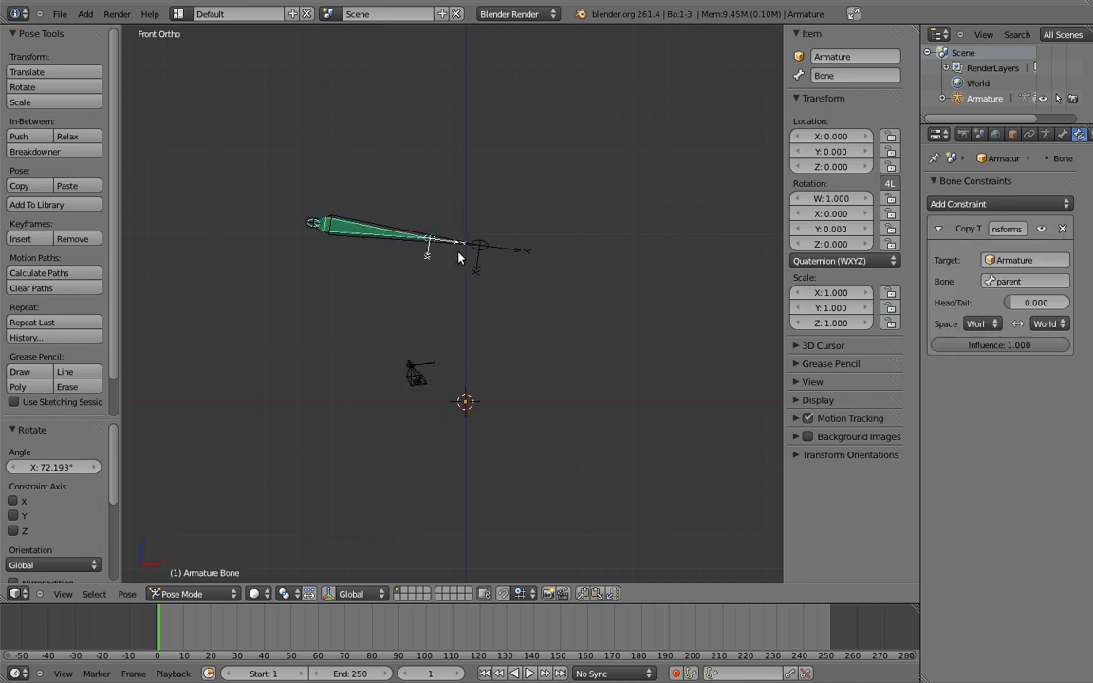
pyautogui.moveTo(1058, 345); pyautogui.dragTo(849, 344)
pyautogui.rightClick(419, 239)
pyautogui.press('g')
pyautogui.click(332, 370)
pyautogui.press('r')
pyautogui.click(233, 248)
# Step: Clear the parent bone's scale and repose it with a local Y-axis scale and a rotation
pyautogui.hotkey('alt', 's')
pyautogui.press('s')
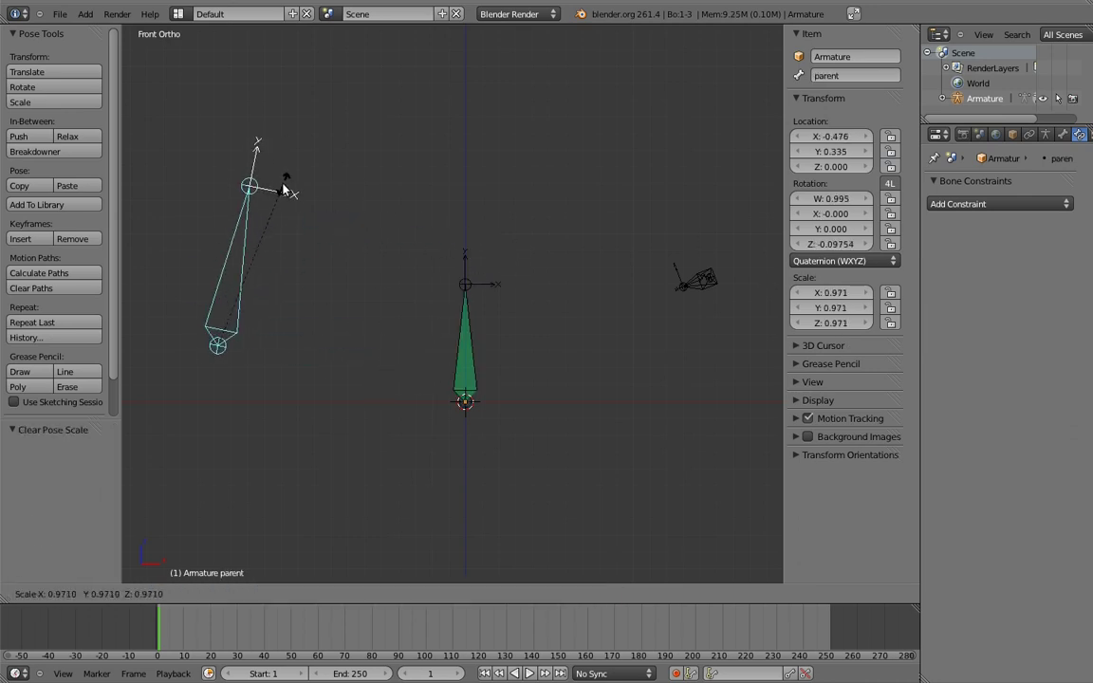
pyautogui.press('y')
pyautogui.press('y')
pyautogui.click(216, 268)
pyautogui.press('r')
pyautogui.click(176, 300)
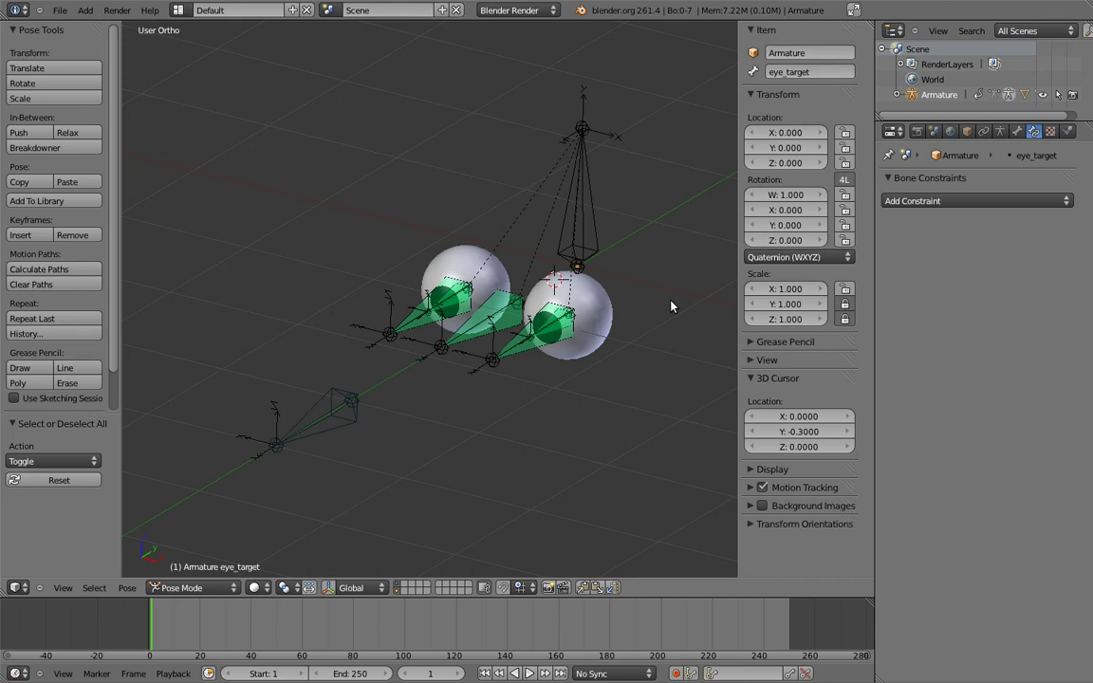
# Step: In the eye rig, add a bone at the 3D cursor and lower its tip by 0.3 along Z
pyautogui.press('Tab')
pyautogui.hotkey('shift', 'a')
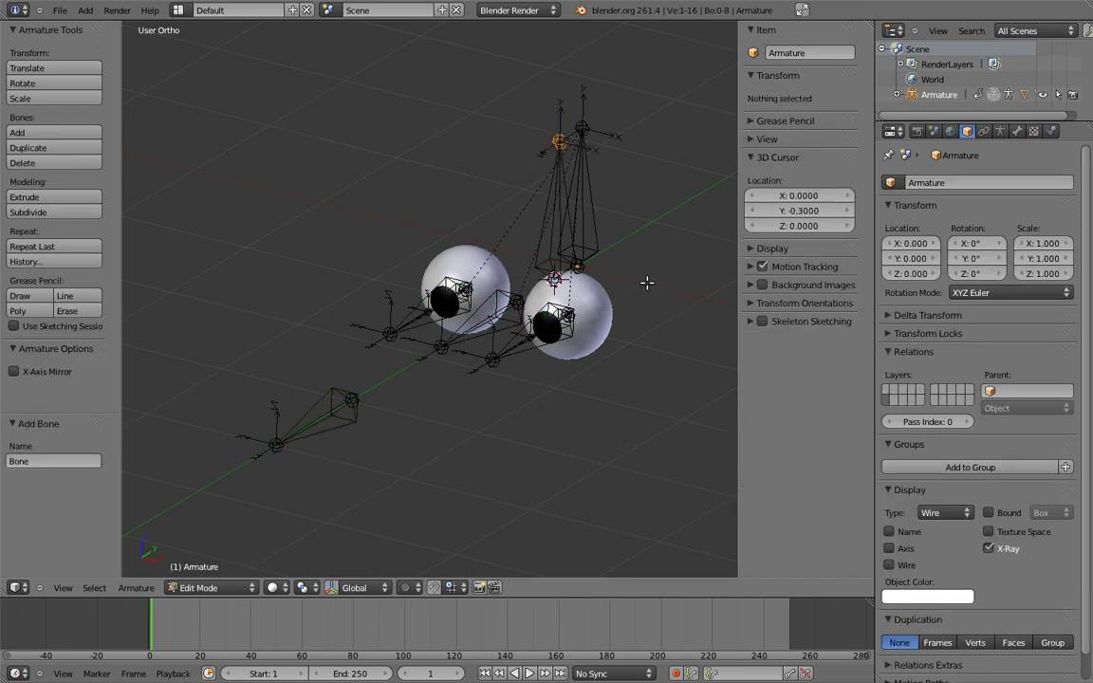
pyautogui.press('KP_3')
pyautogui.press('g')
pyautogui.press('z')
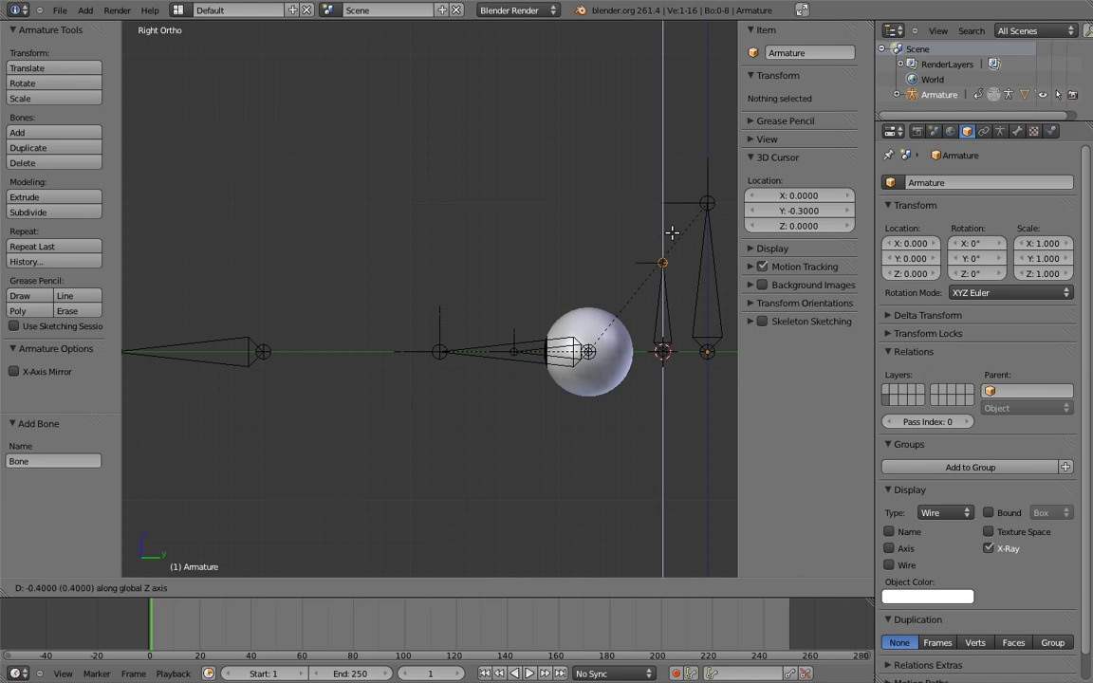
pyautogui.click(670, 224)
# Step: Rename the new bone as MCH-eye_target_parent
pyautogui.rightClick(662, 275)
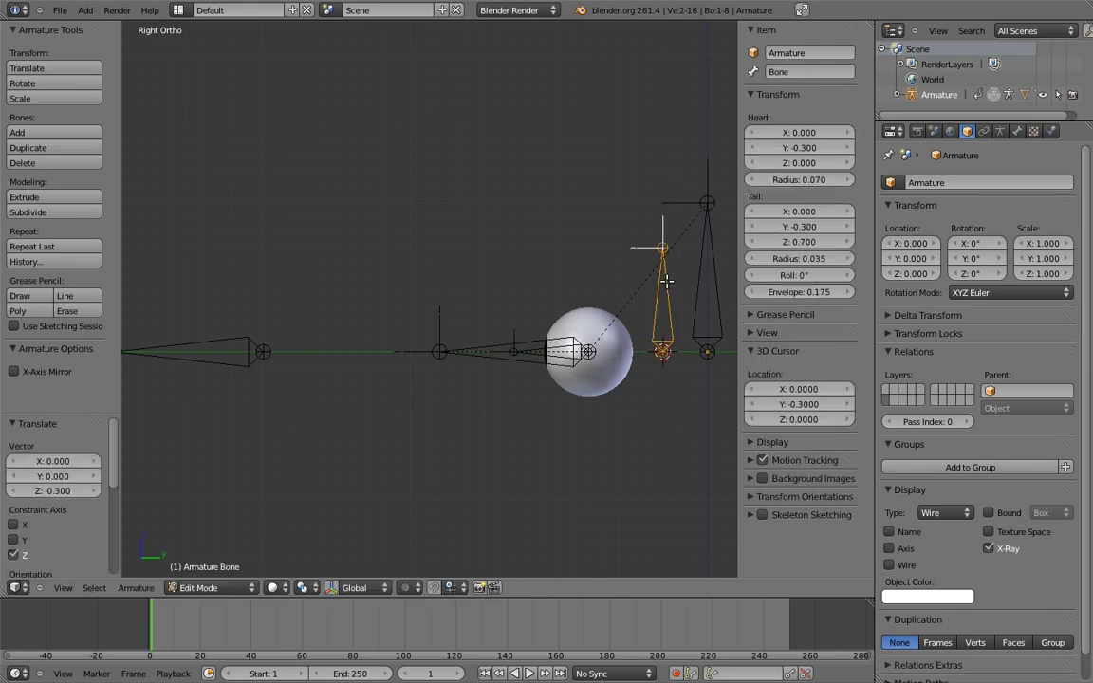
pyautogui.click(805, 72)
pyautogui.write('MCH-eye-target_parent')
pyautogui.press('Return')
pyautogui.press('Tab')
pyautogui.press('Tab')
# Step: Parent the eye_target bone to MCH-eye_target_parent with Keep Offset
pyautogui.keyDown('shift'); pyautogui.rightClick(225, 345); pyautogui.keyUp('shift')
pyautogui.keyDown('shift'); pyautogui.rightClick(662, 289); pyautogui.keyUp('shift')
pyautogui.hotkey('ctrl', 'p')
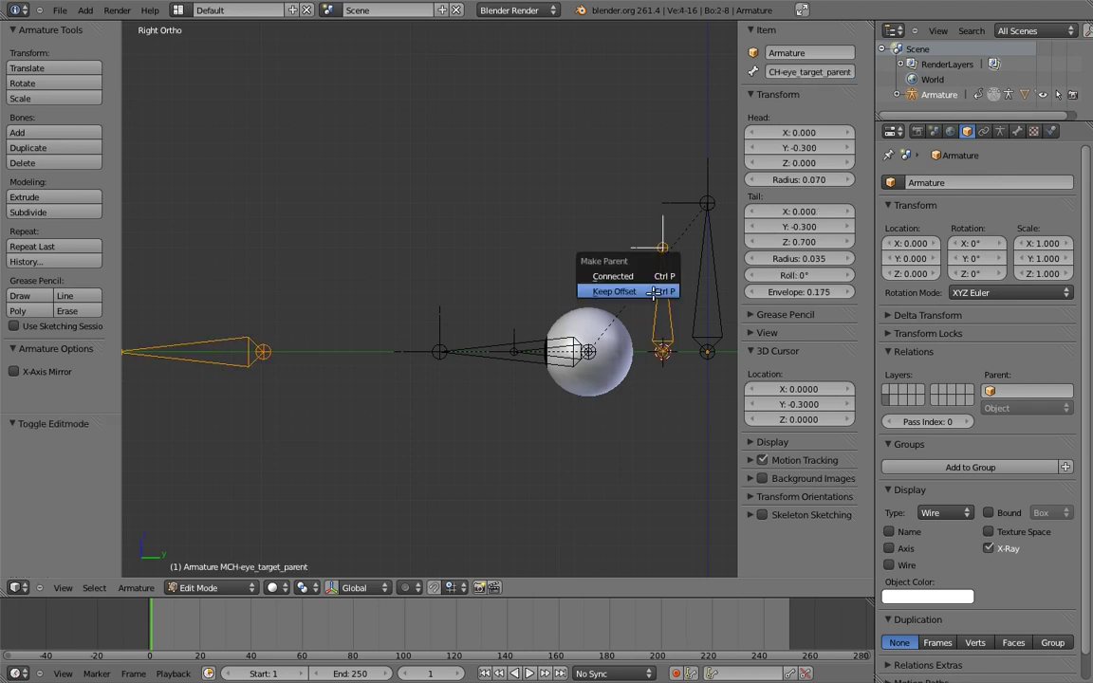
pyautogui.click(647, 290)
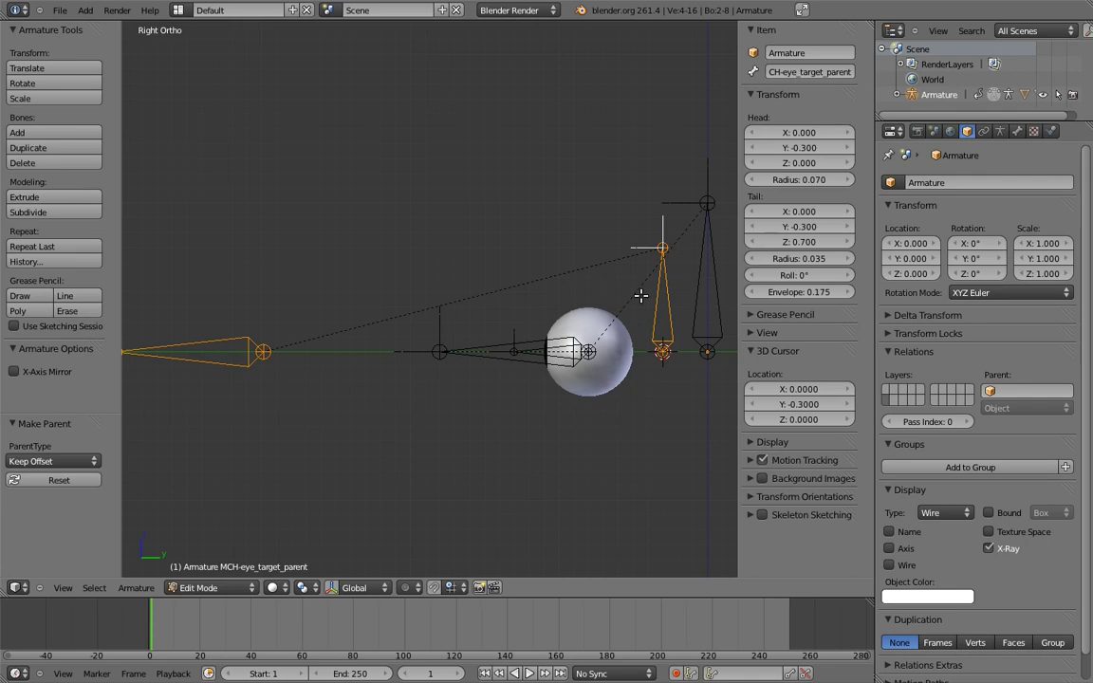
# Step: In Pose Mode, add a Copy Transforms constraint to MCH-eye_target_parent with the head bone as its target
pyautogui.hotkey('ctrl', 'Tab')
pyautogui.rightClick(710, 261)
pyautogui.keyDown('shift'); pyautogui.rightClick(667, 297); pyautogui.keyUp('shift')
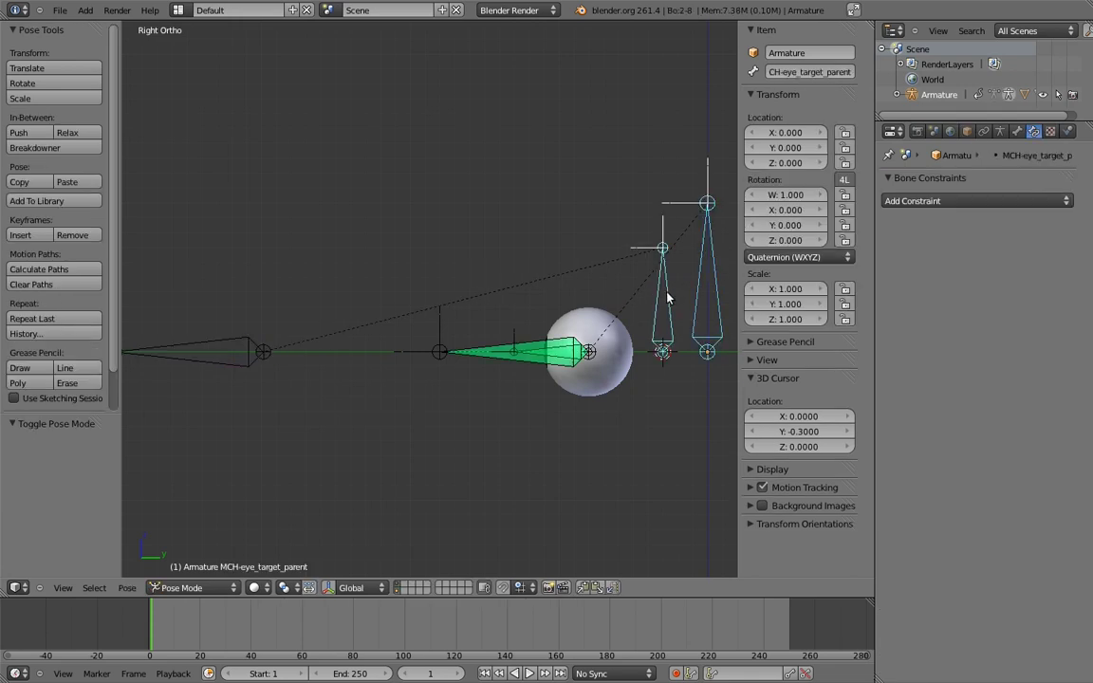
pyautogui.hotkey('shift', 'ctrl', 'c')
pyautogui.click(633, 295)
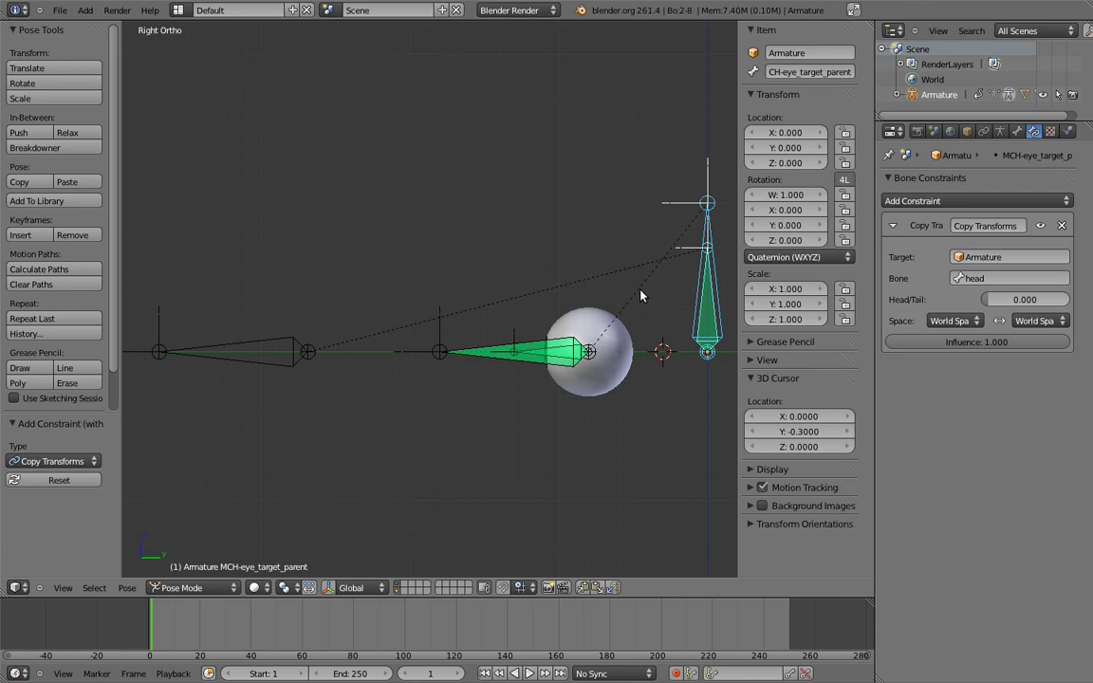
# Step: Move the rest position of MCH-eye_target_parent along Y onto the head bone, and return to Pose Mode
pyautogui.press('Tab')
pyautogui.rightClick(641, 297)
pyautogui.press('g')
pyautogui.press('y')
pyautogui.click(617, 274)
pyautogui.press('Tab')
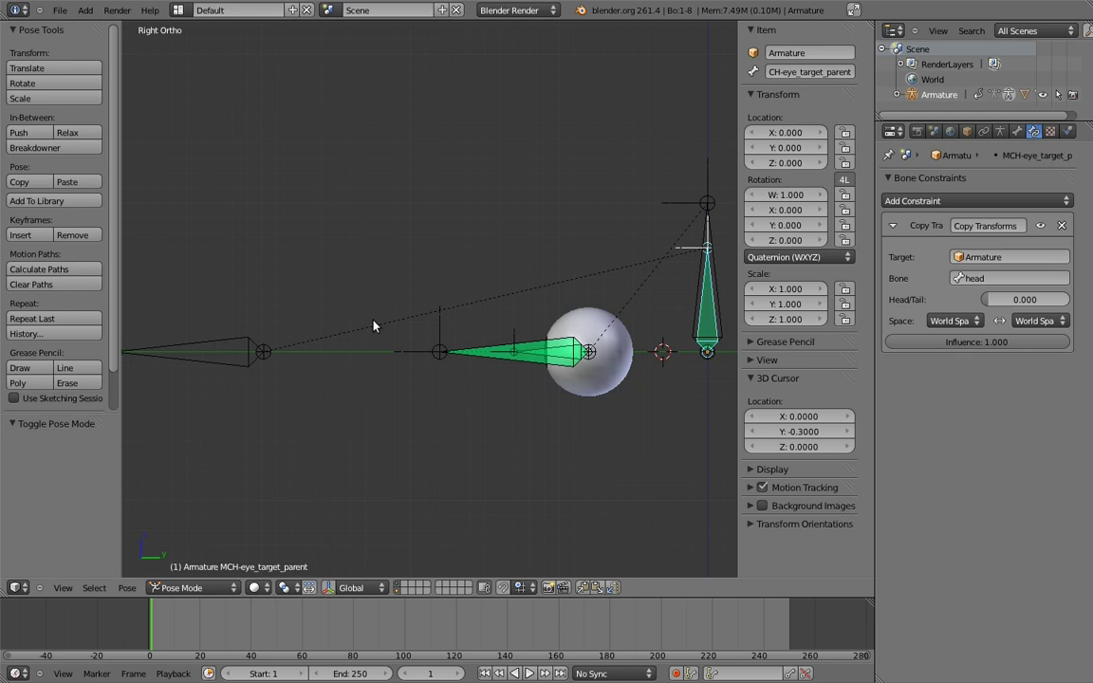
# Step: Add a custom property to the eye_target bone and rename it follow_head
pyautogui.rightClick(236, 343)
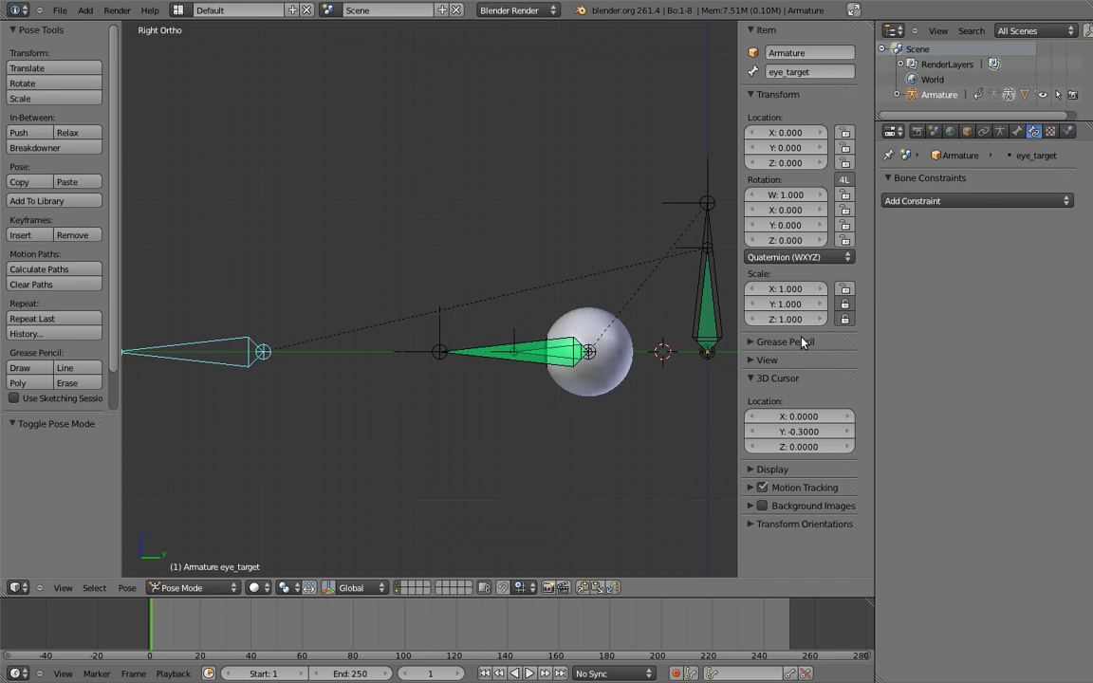
pyautogui.click(1018, 132)
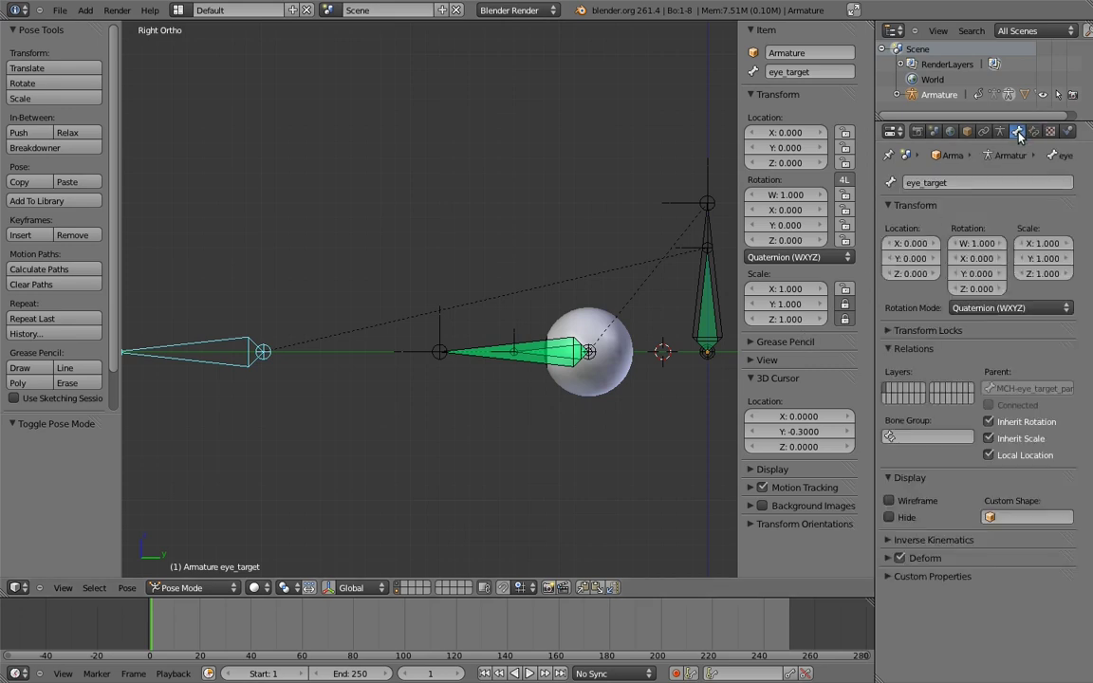
pyautogui.click(920, 577)
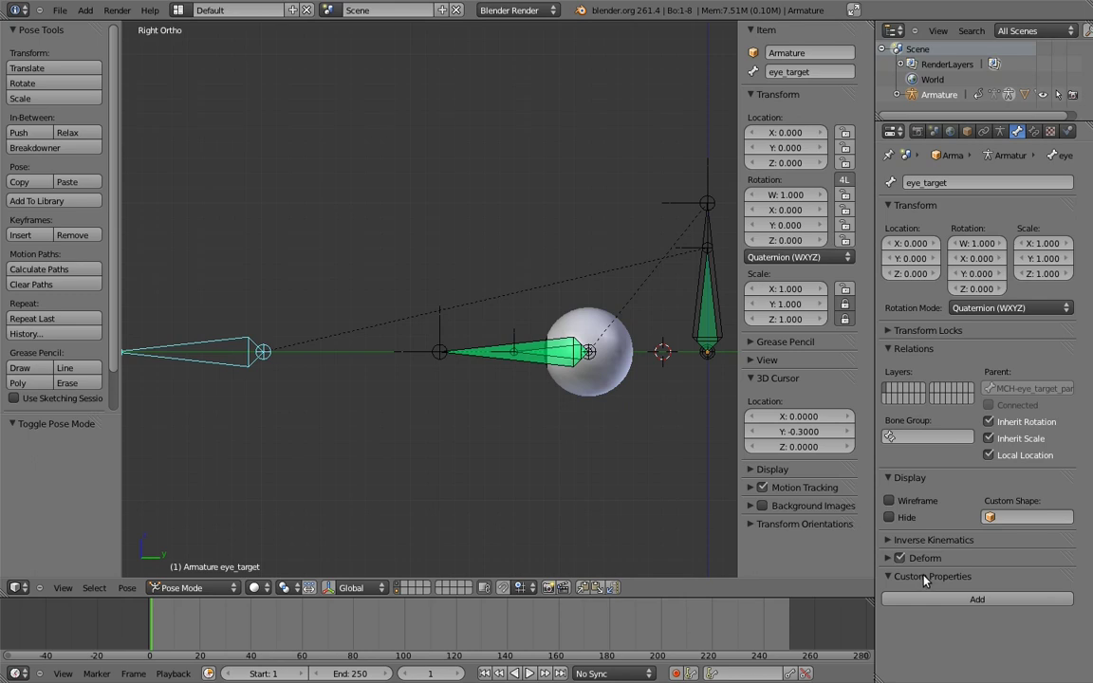
pyautogui.click(968, 599)
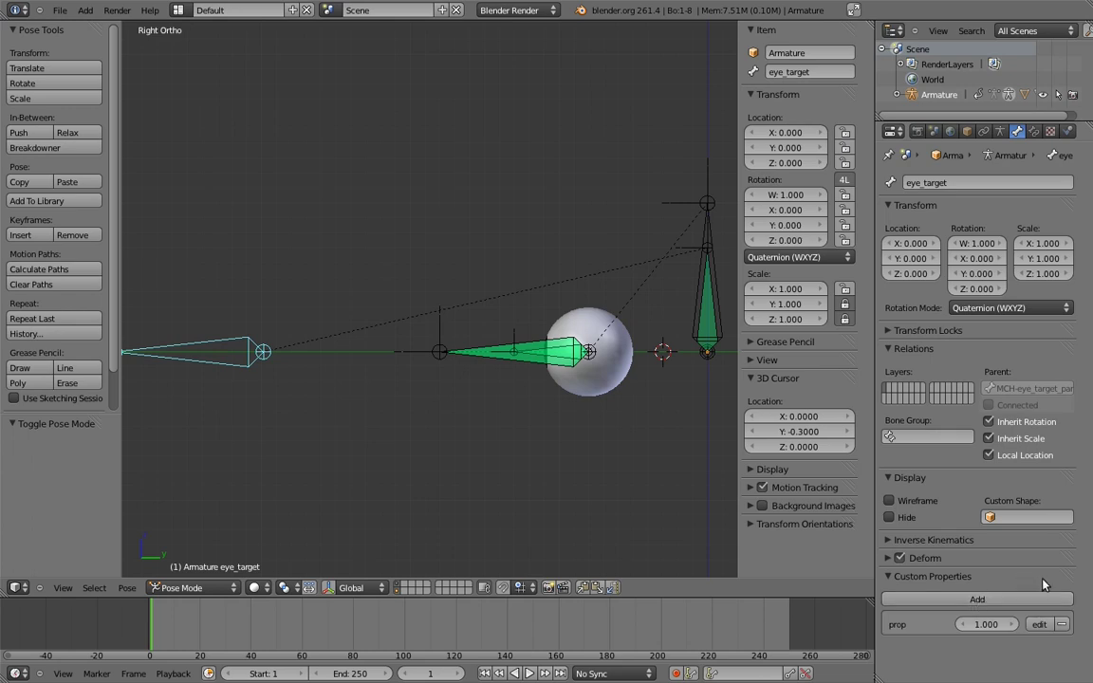
pyautogui.click(1039, 624)
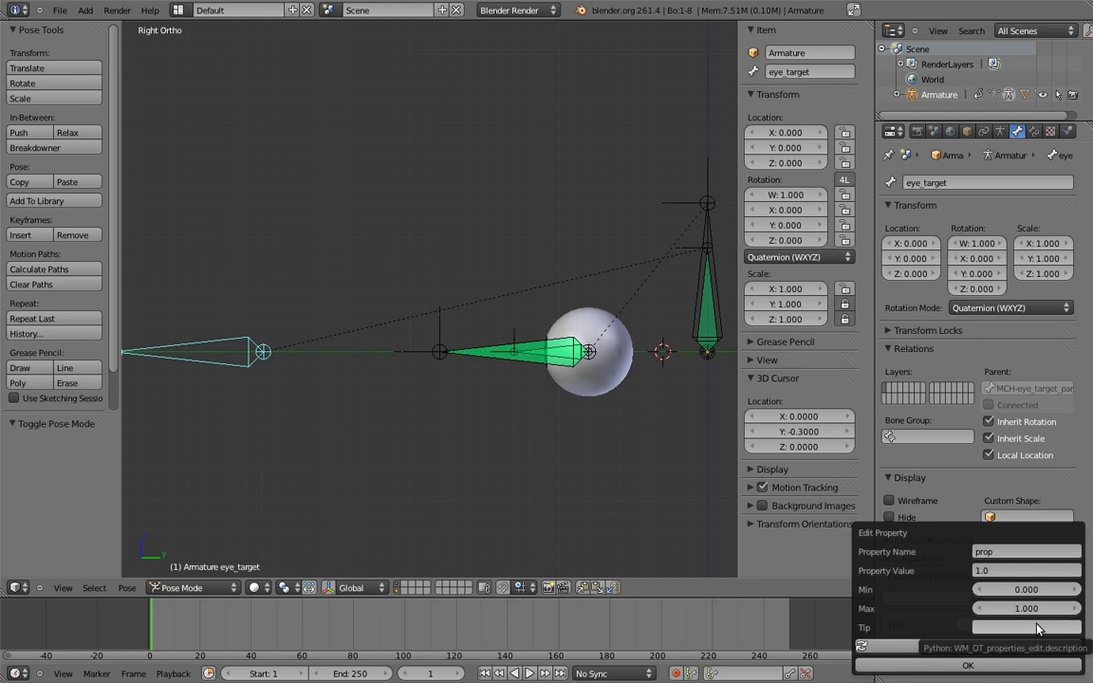
pyautogui.click(1029, 550)
pyautogui.write('f')
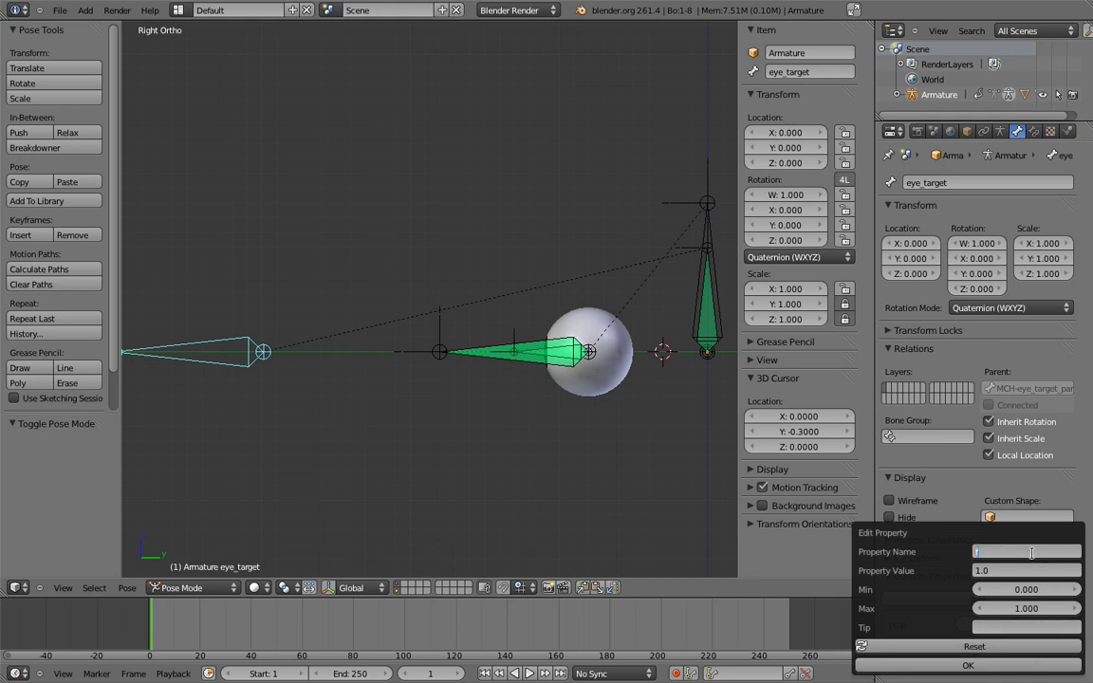
pyautogui.write('ollow_head')
pyautogui.press('Return')
# Step: Set the follow_head property's value to the text fasgfdhdfhs
pyautogui.click(1033, 568)
pyautogui.write('fasgfdhdfhs')
pyautogui.press('Return')
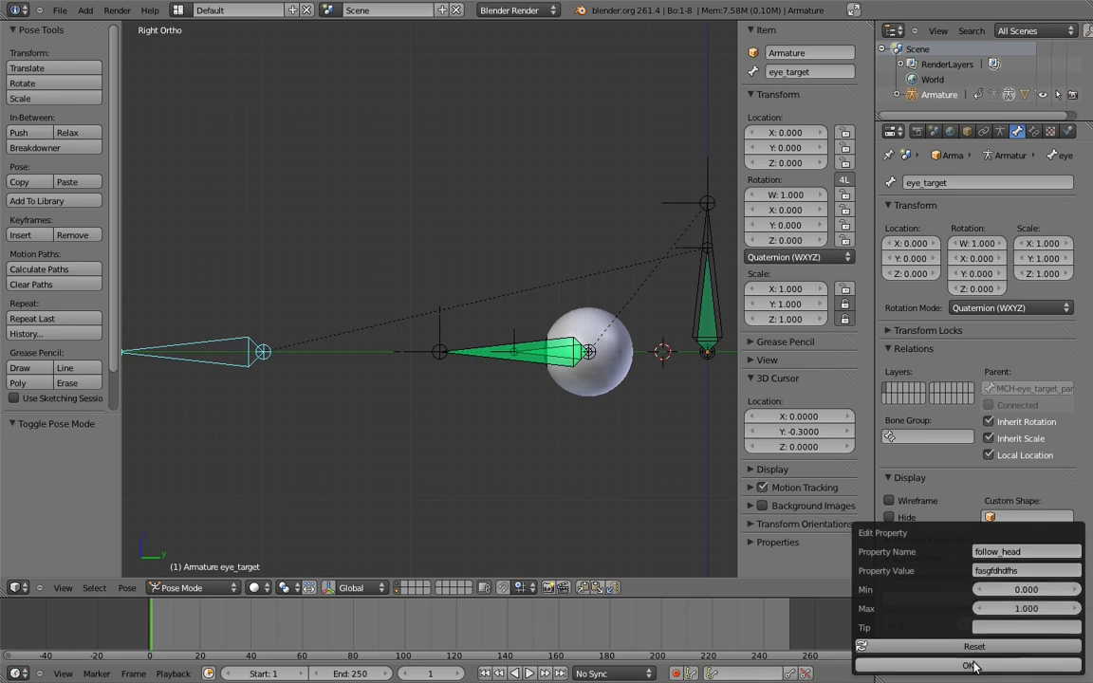
pyautogui.click(973, 666)
# Step: Replace the follow_head property's text with hi
pyautogui.click(987, 625)
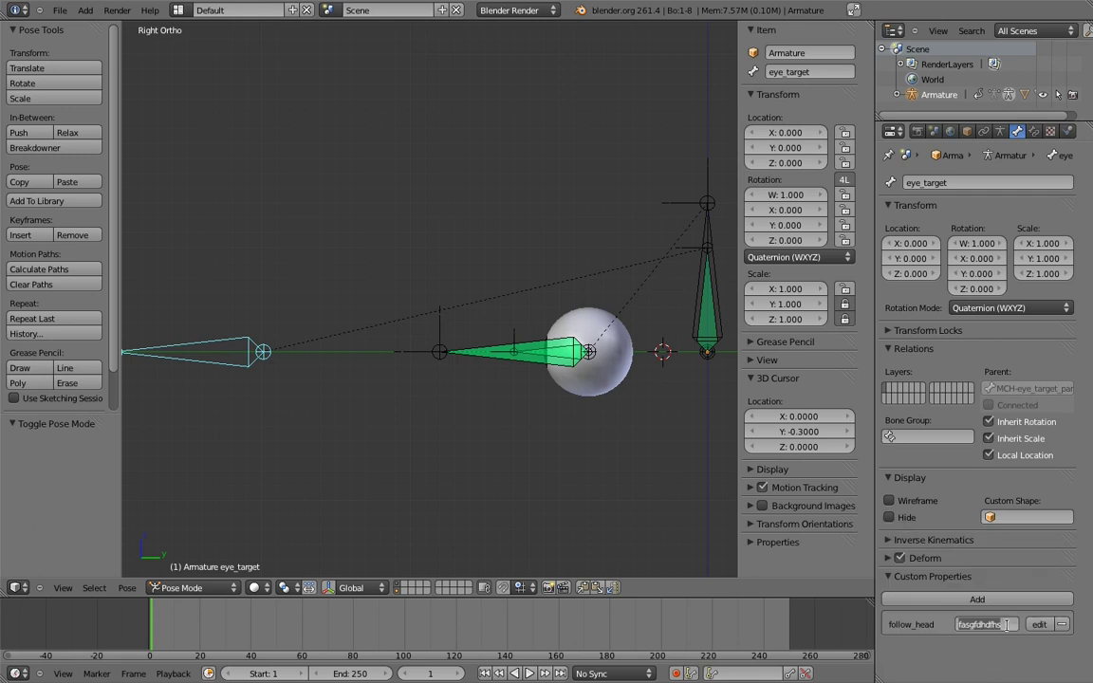
pyautogui.press('BackSpace')
pyautogui.press('BackSpace')
pyautogui.press('BackSpace')
pyautogui.press('BackSpace')
pyautogui.press('BackSpace')
pyautogui.press('BackSpace')
pyautogui.press('BackSpace')
pyautogui.press('BackSpace')
pyautogui.press('BackSpace')
pyautogui.press('BackSpace')
pyautogui.press('BackSpace')
pyautogui.write('hi')
pyautogui.press('Return')
# Step: Redefine the follow_head property's value as the integer 2, and try to set it to 4.5
pyautogui.click(1031, 624)
pyautogui.click(1019, 570)
pyautogui.write('2')
pyautogui.press('Return')
pyautogui.click(973, 663)
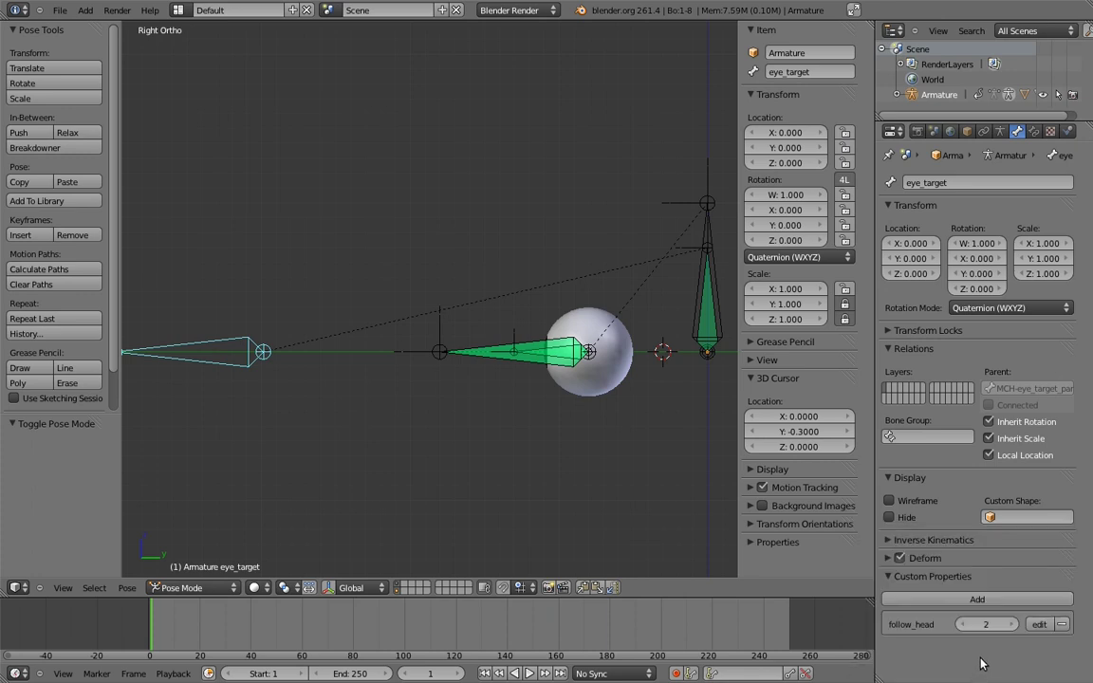
pyautogui.click(994, 625)
pyautogui.write('4.5')
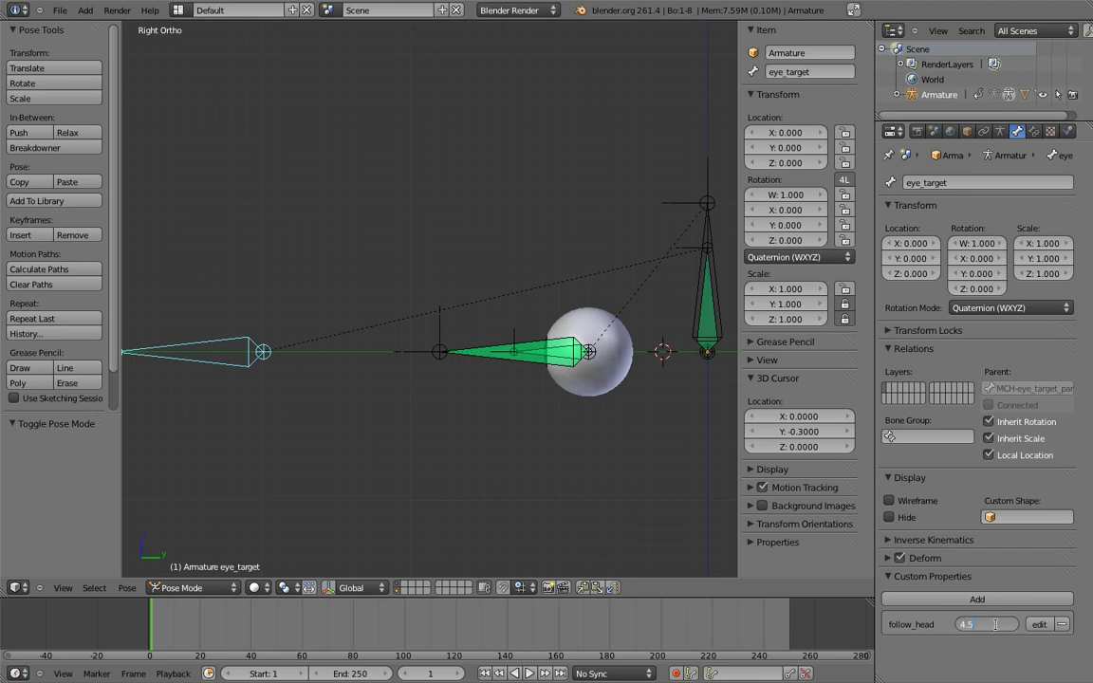
pyautogui.press('Return')
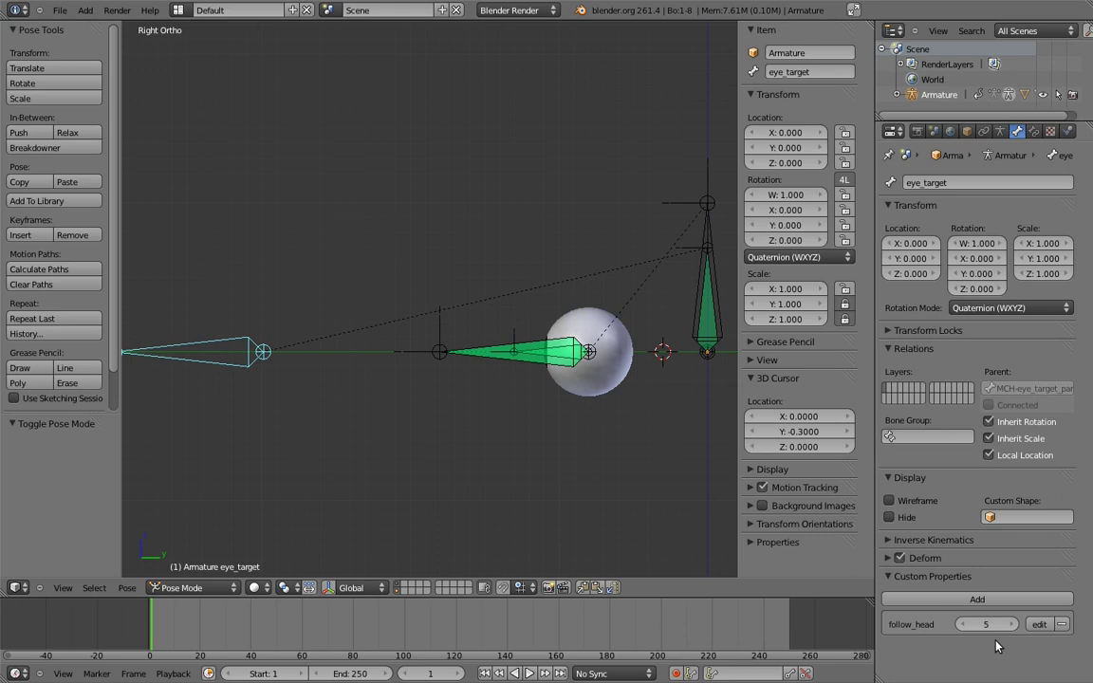
# Step: Redefine follow_head as a decimal property with the value 1.0
pyautogui.click(1039, 625)
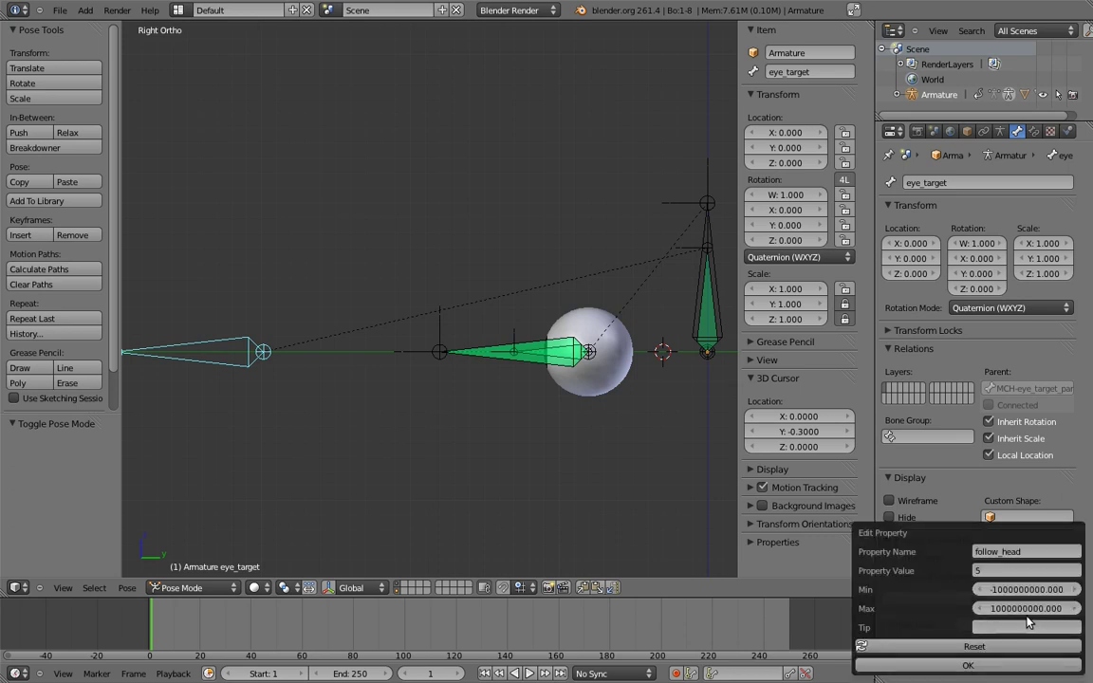
pyautogui.write('1.0')
pyautogui.press('Return')
pyautogui.click(969, 665)
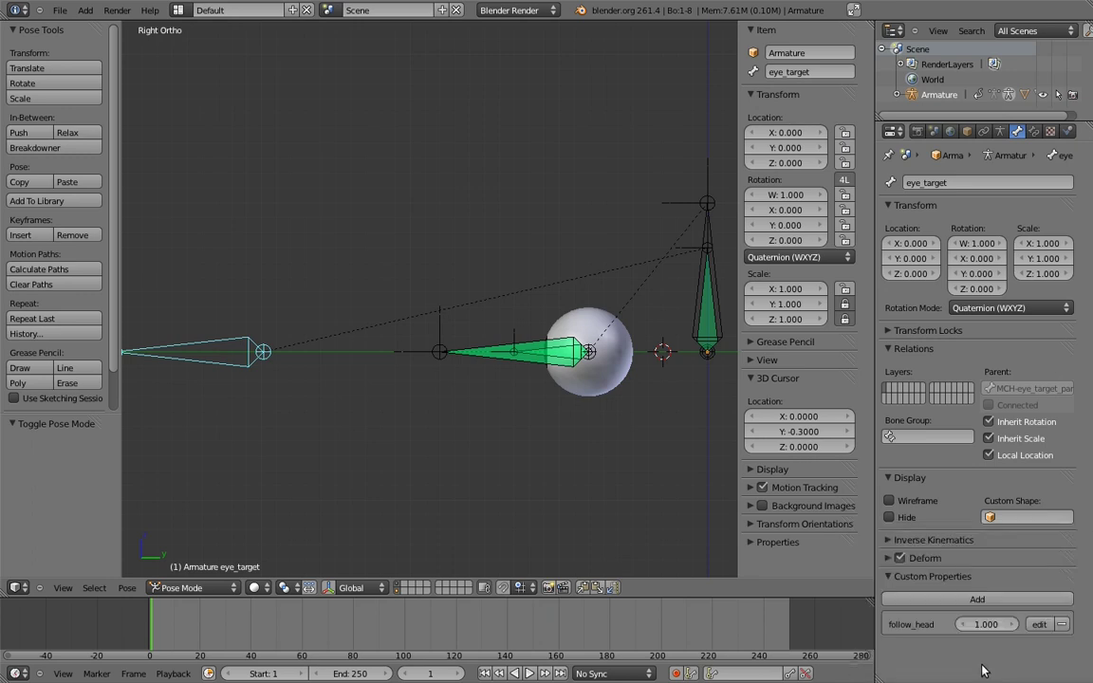
# Step: Set the decimal follow_head property to 4.5
pyautogui.click(996, 624)
pyautogui.write('4.5')
pyautogui.press('Return')
# Step: Limit the follow_head property to a minimum of 0 and a maximum of 1
pyautogui.click(1039, 624)
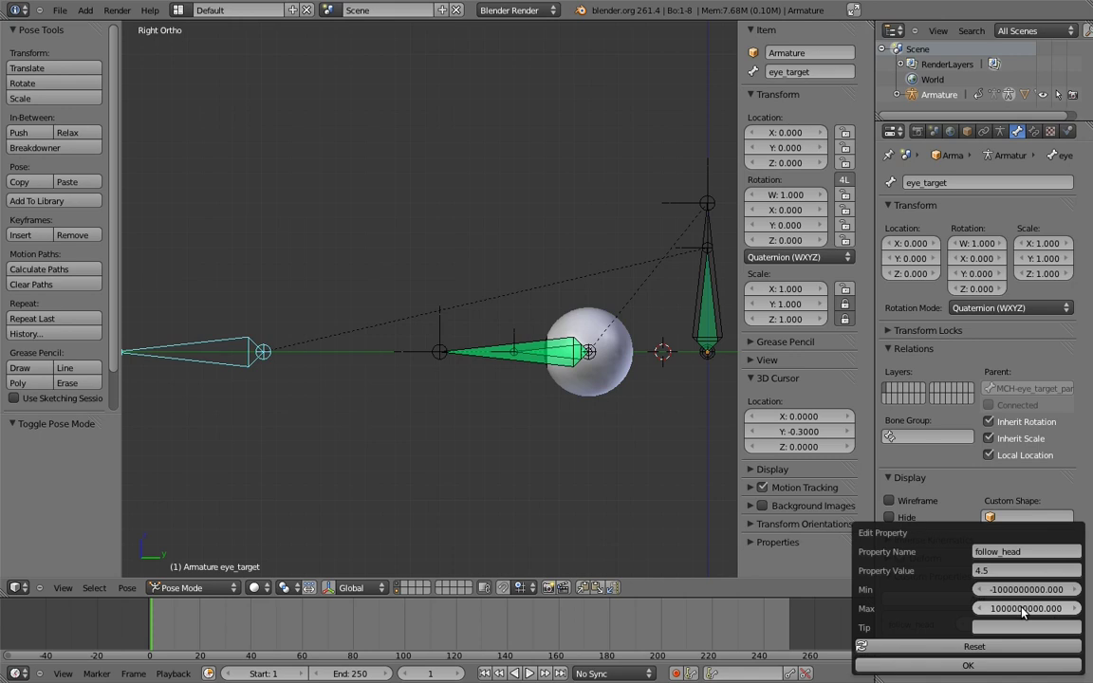
pyautogui.click(1039, 589)
pyautogui.hotkey('ctrl', 'a')
pyautogui.write('0')
pyautogui.press('Return')
pyautogui.click(1041, 609)
pyautogui.hotkey('ctrl', 'a')
pyautogui.write('1')
pyautogui.press('Return')
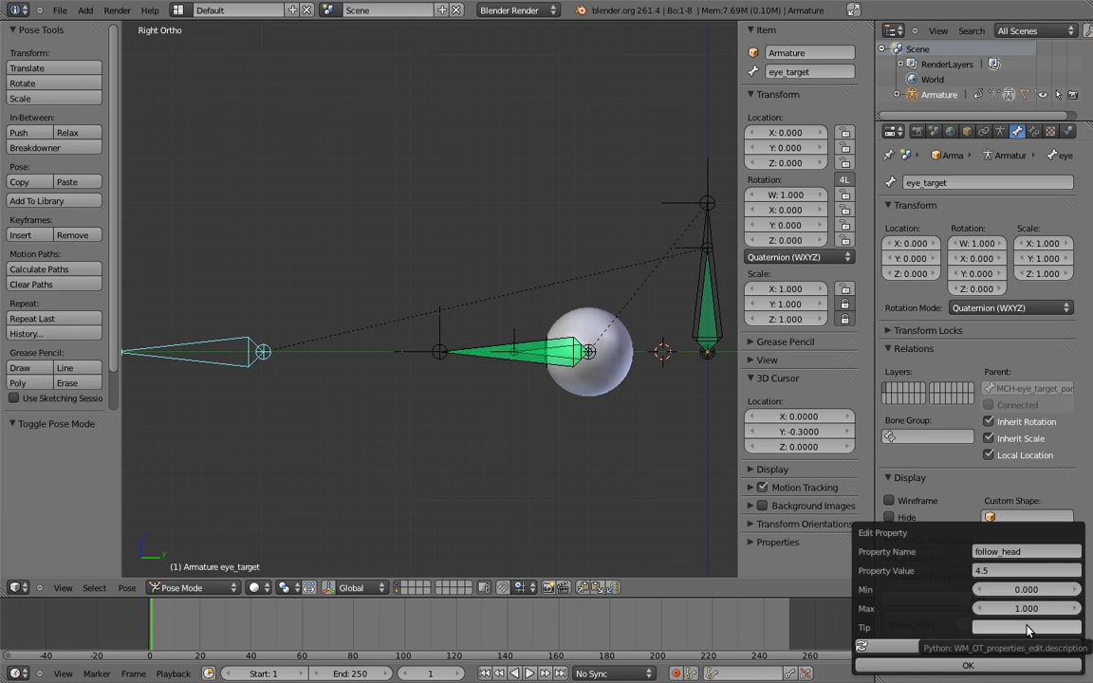
pyautogui.click(998, 666)
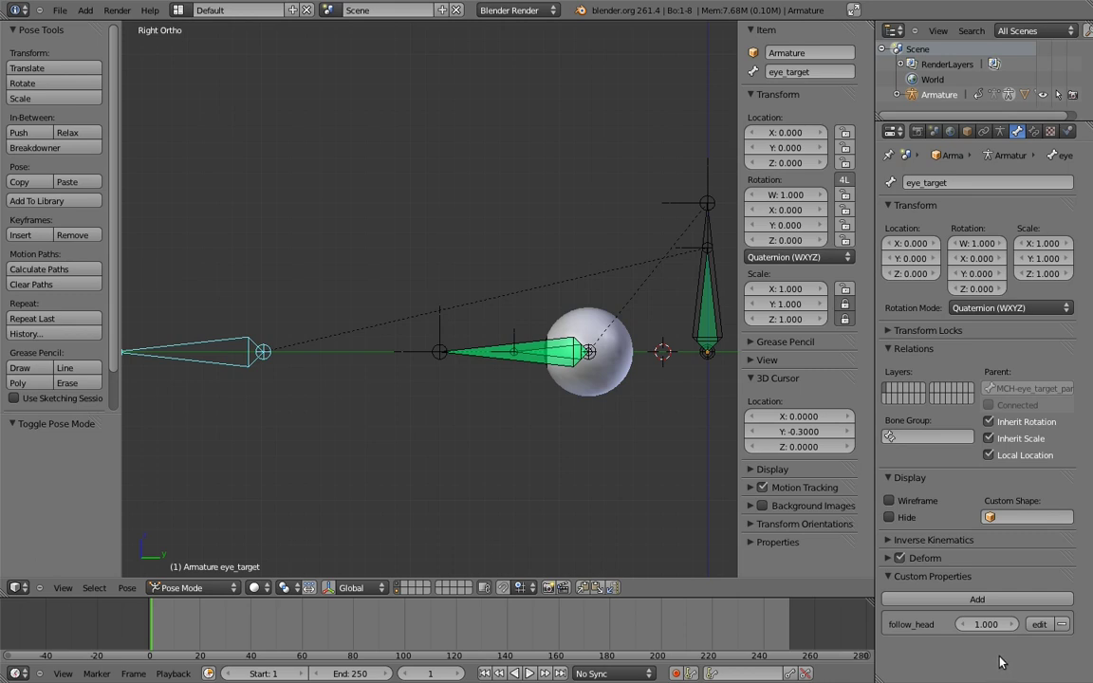
# Step: Copy the data path of the eye_target bone's follow_head property
pyautogui.click(774, 544)
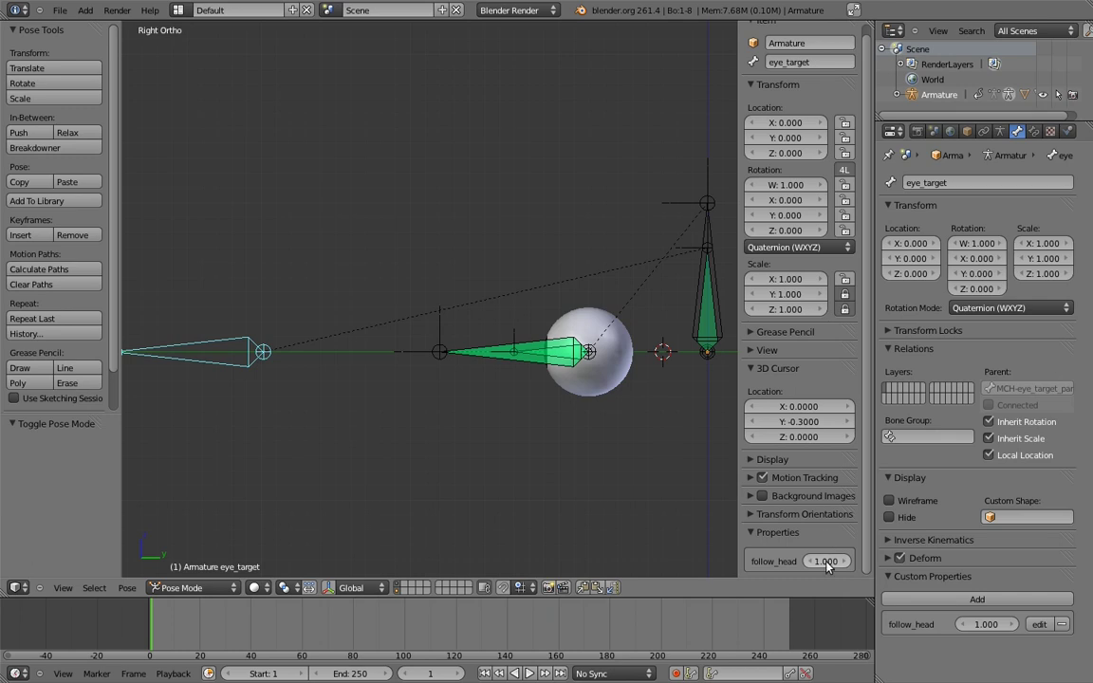
pyautogui.rightClick(826, 564)
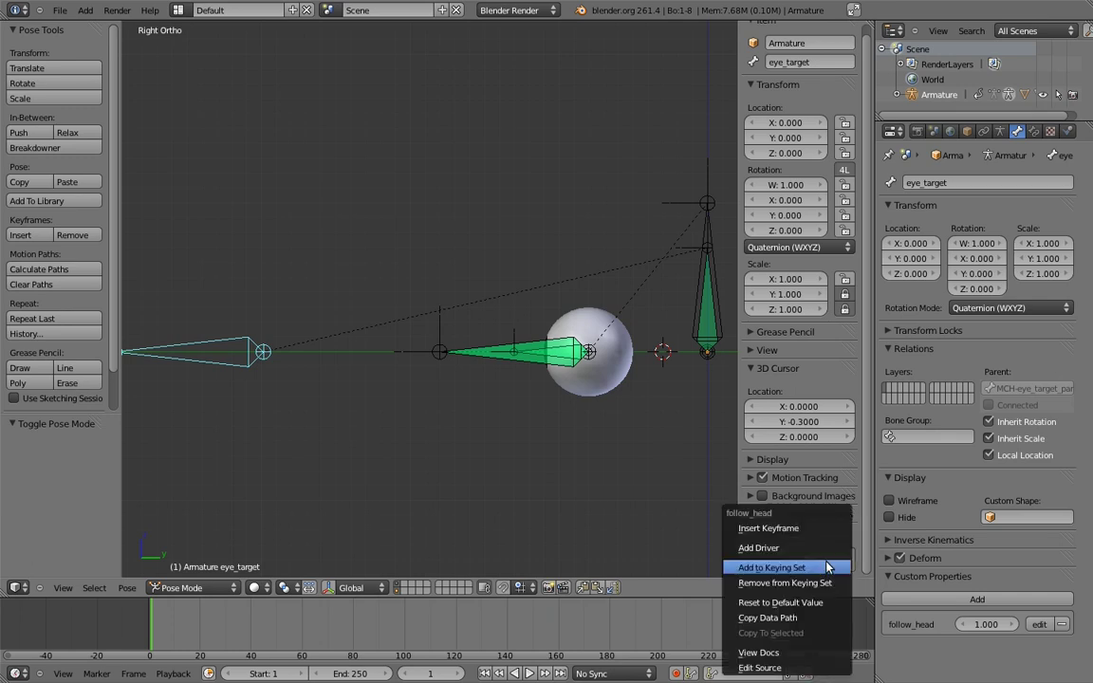
pyautogui.click(792, 622)
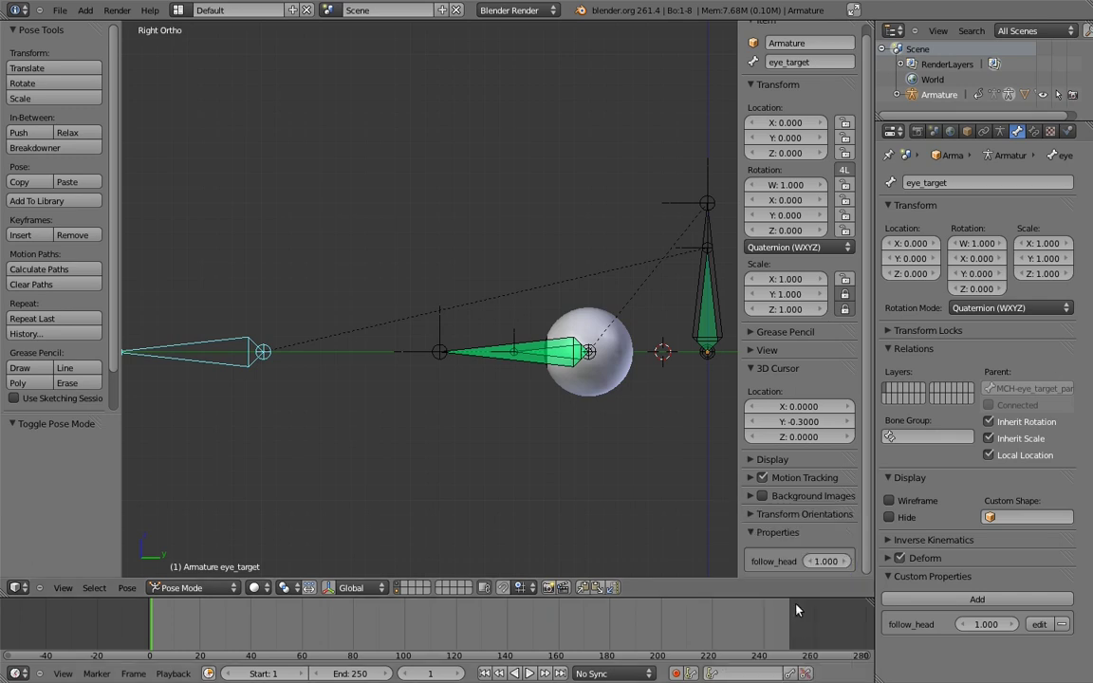
# Step: Add a driver to the Influence of the Copy Transforms constraint on MCH-eye_target_parent
pyautogui.rightClick(635, 264)
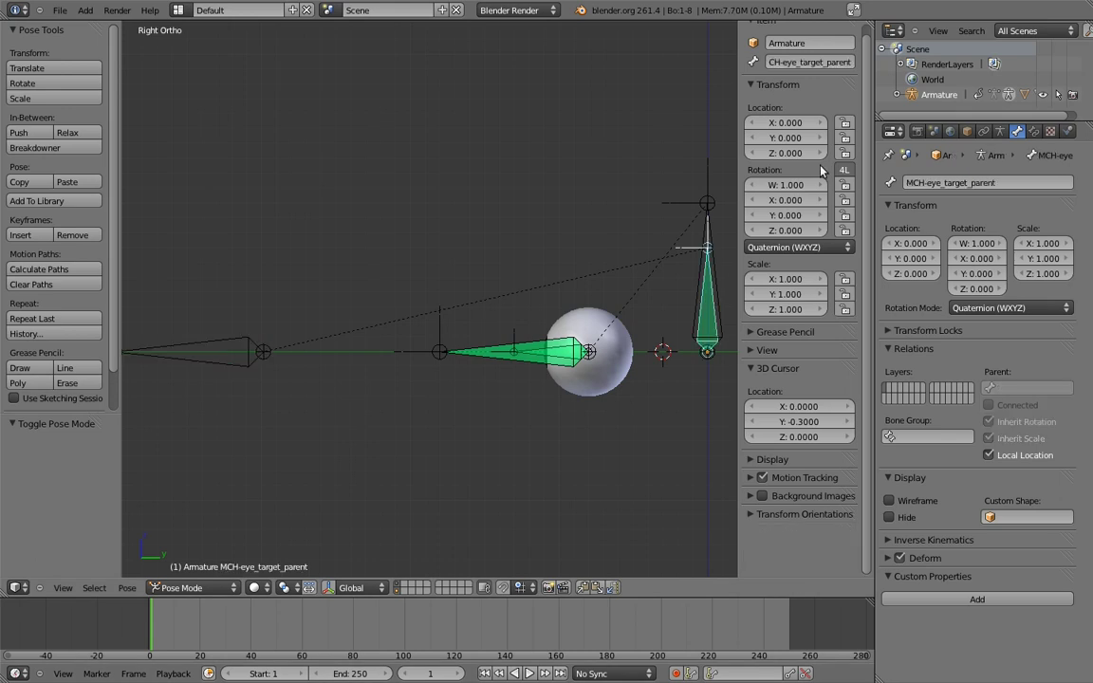
pyautogui.click(1033, 131)
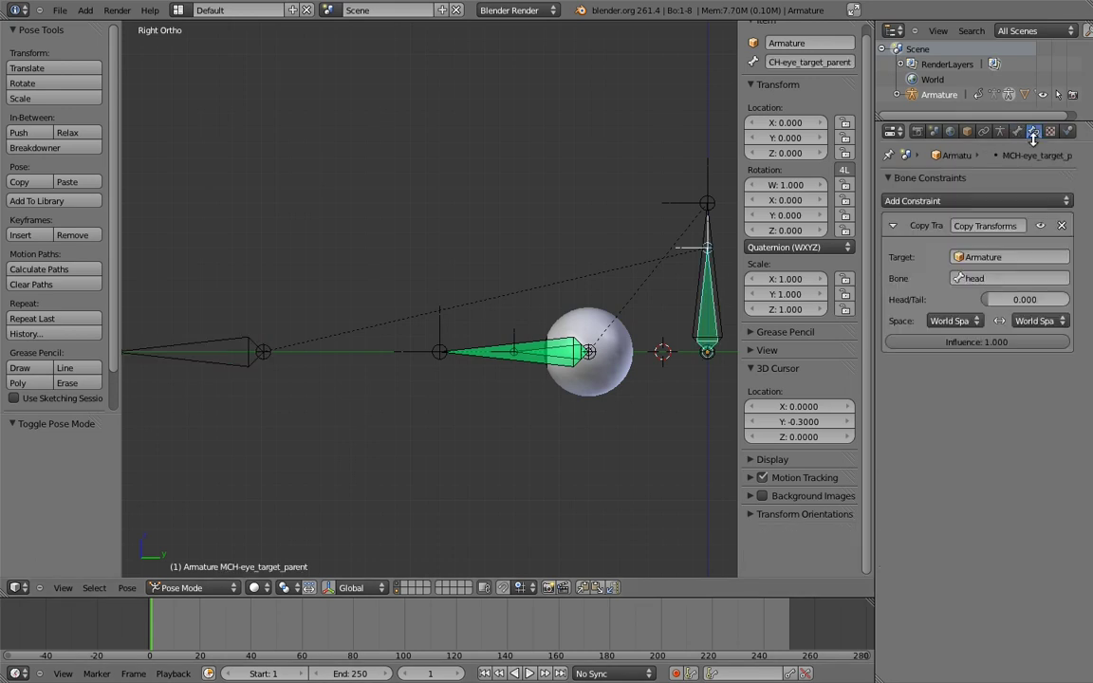
pyautogui.rightClick(987, 345)
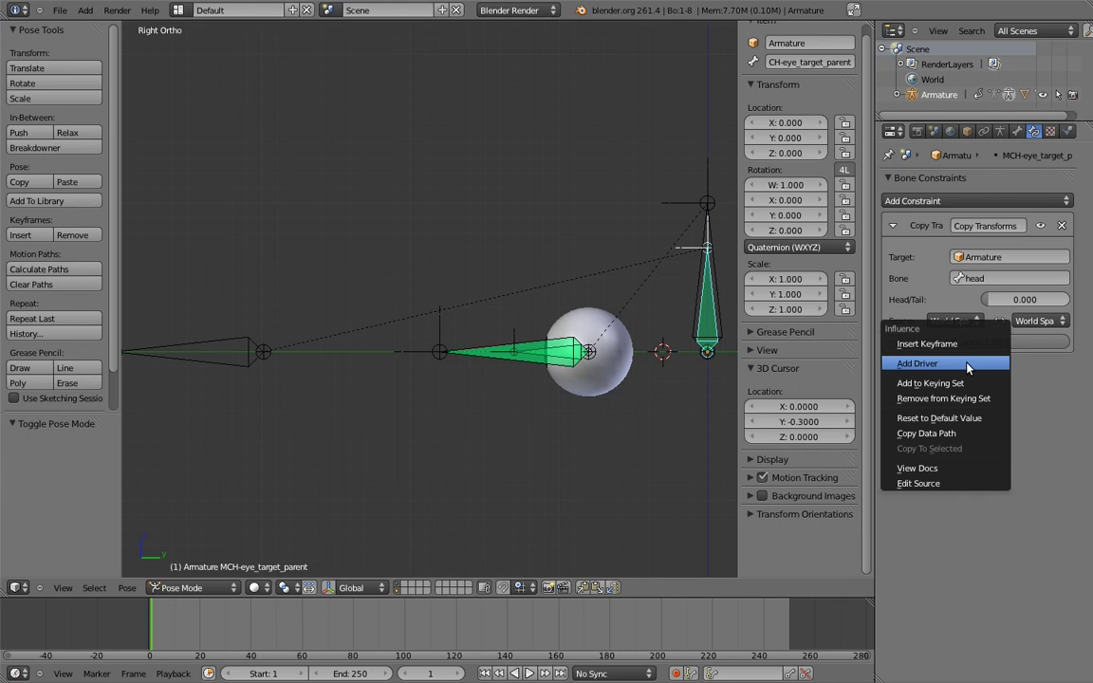
pyautogui.click(968, 366)
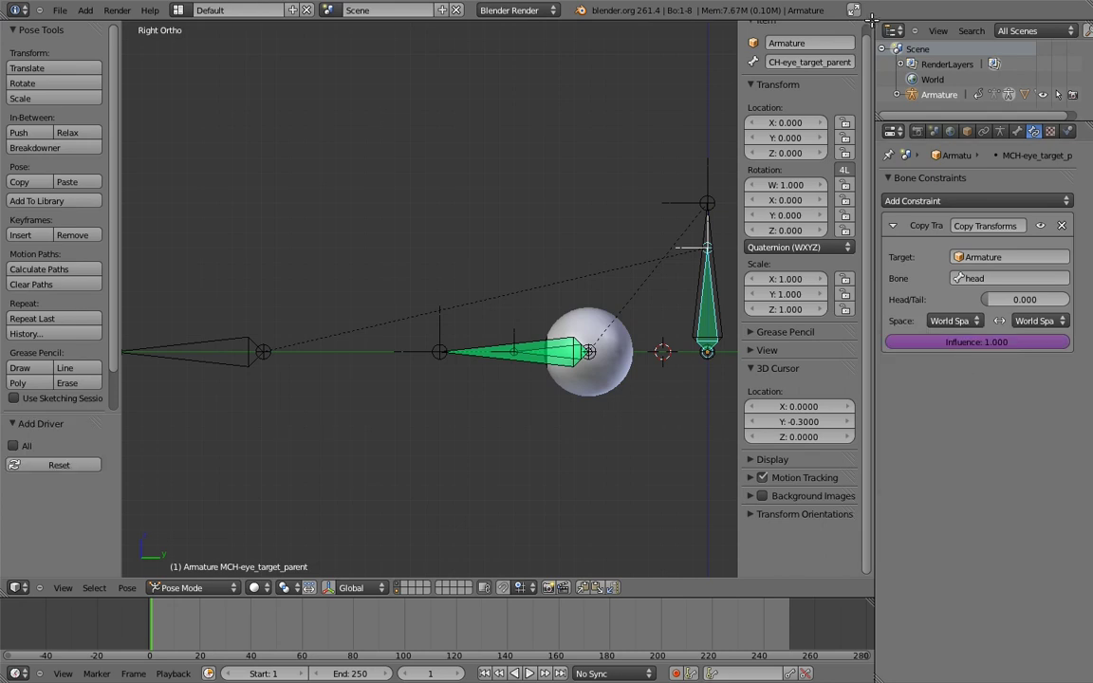
# Step: Split the 3D view and turn one half into a Graph Editor in Drivers mode
pyautogui.moveTo(871, 19); pyautogui.dragTo(462, 142)
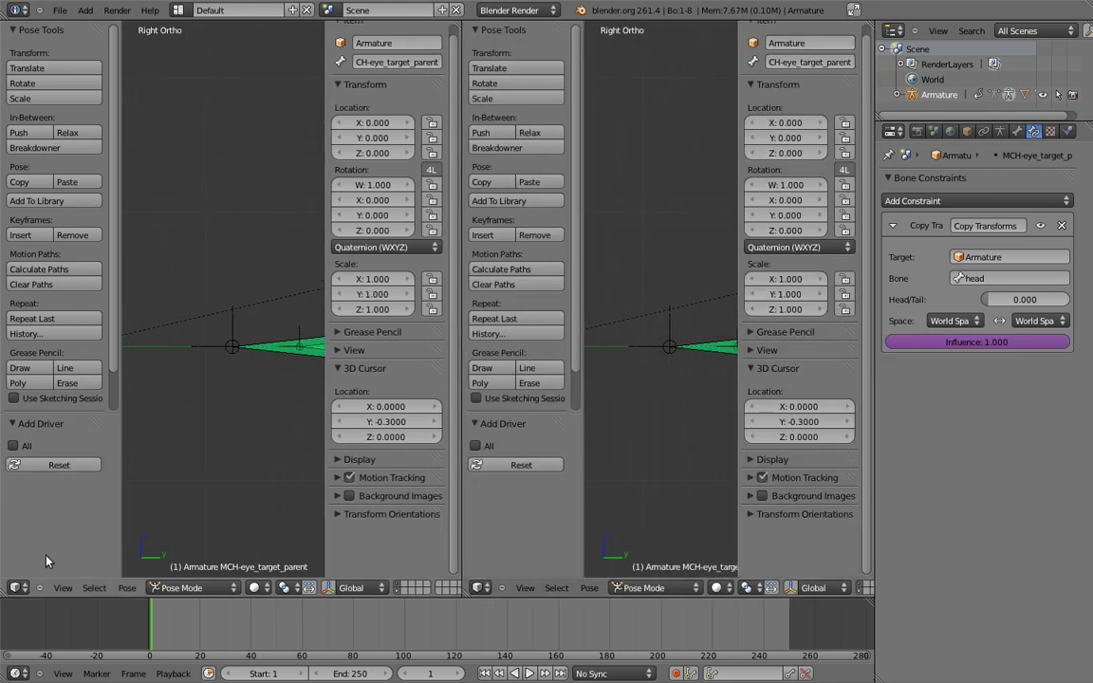
pyautogui.click(19, 587)
pyautogui.click(42, 491)
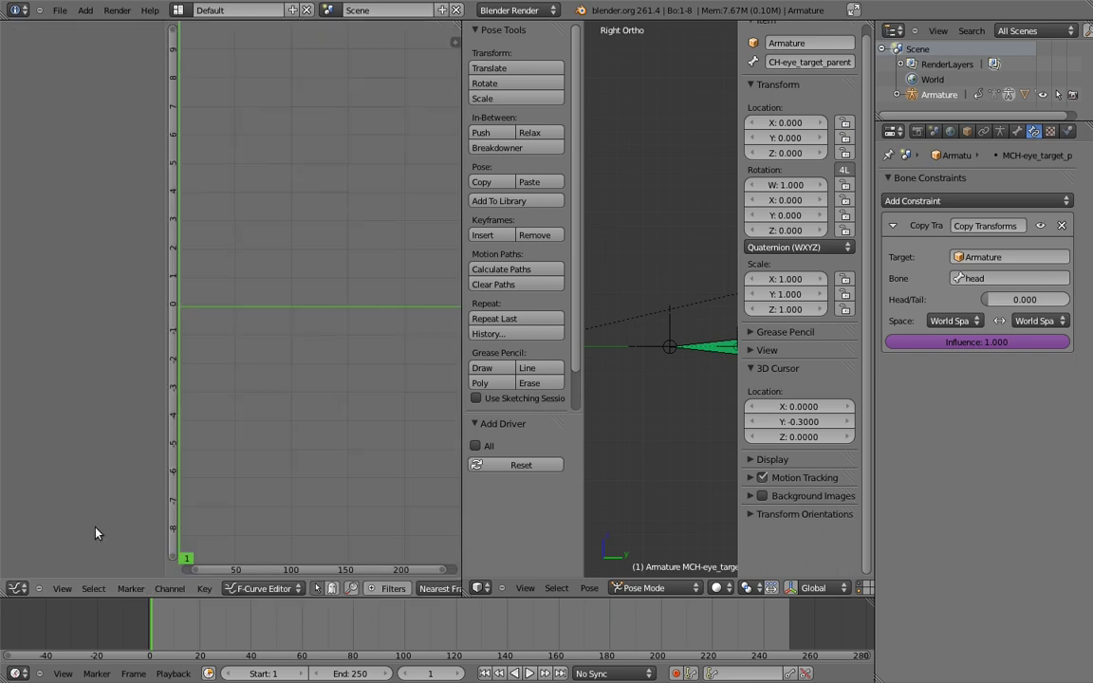
pyautogui.click(275, 589)
pyautogui.click(256, 490)
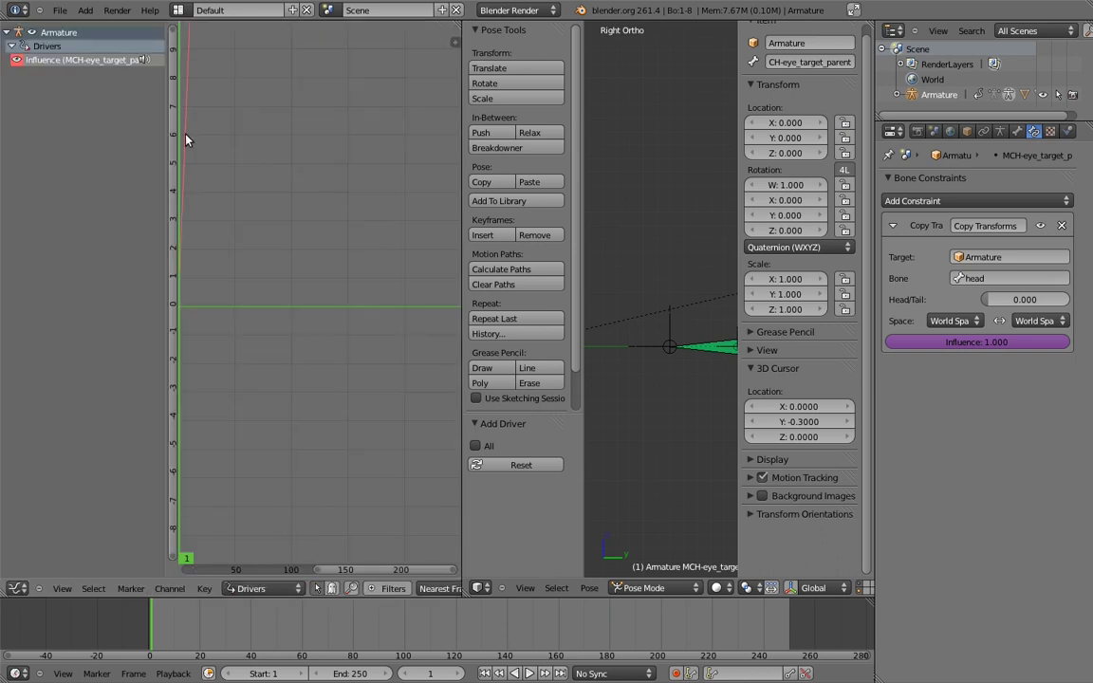
# Step: Show the Influence driver's settings and make its variable a Single Property on Armature with the copied follow_head path
pyautogui.press('n')
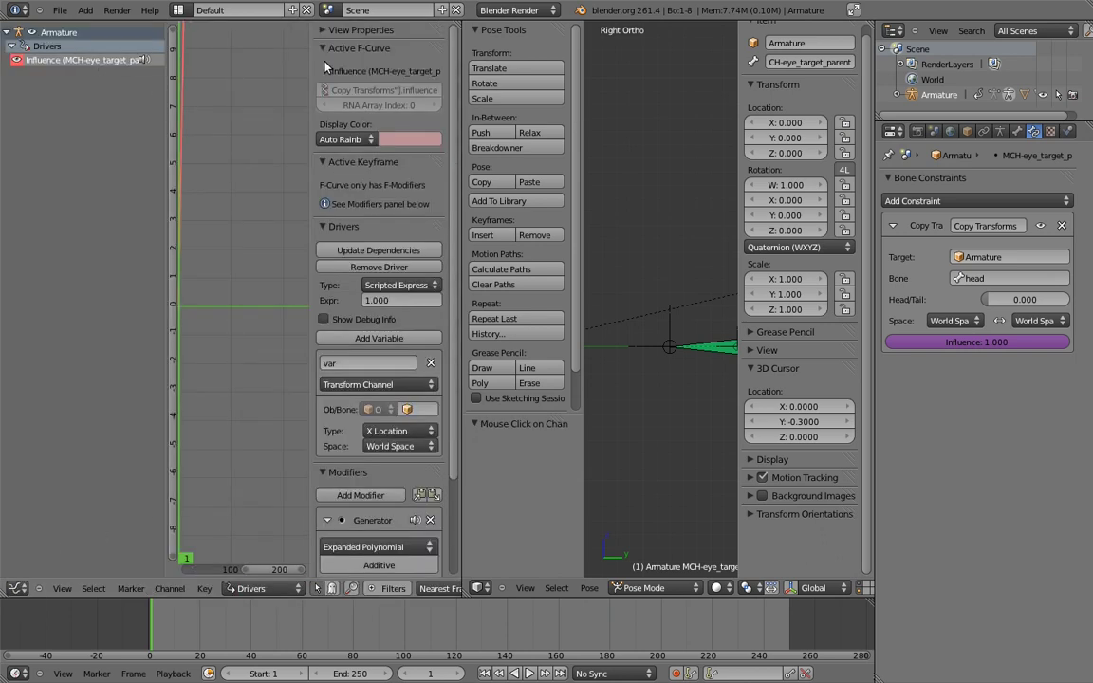
pyautogui.click(328, 48)
pyautogui.click(325, 68)
pyautogui.click(323, 331)
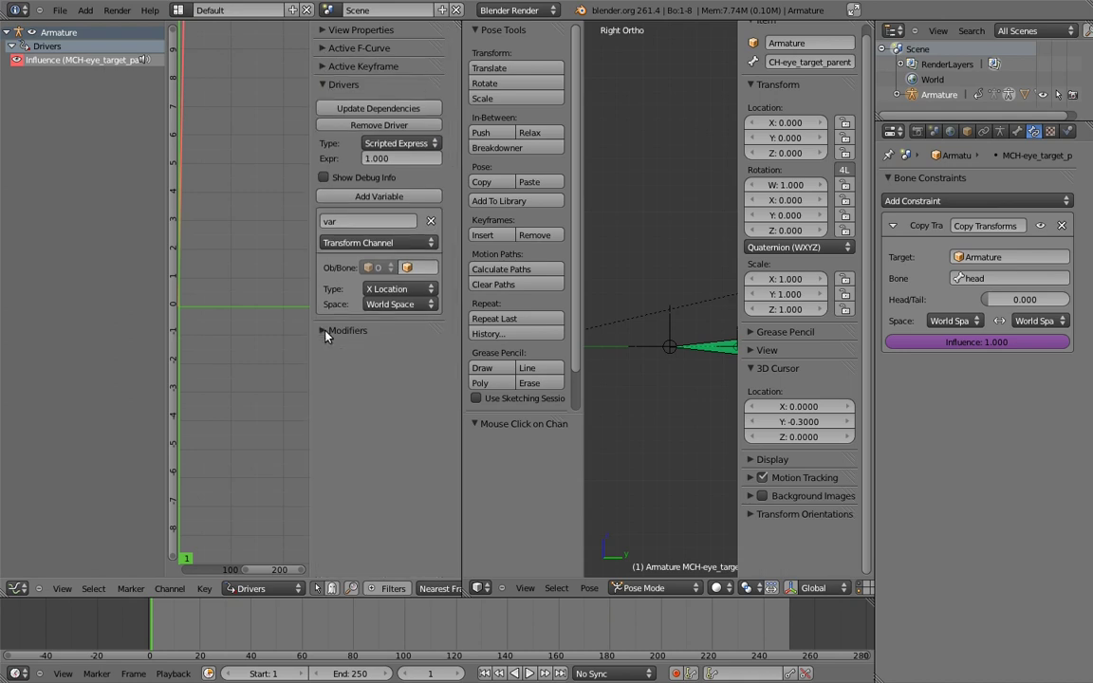
pyautogui.click(412, 243)
pyautogui.click(366, 212)
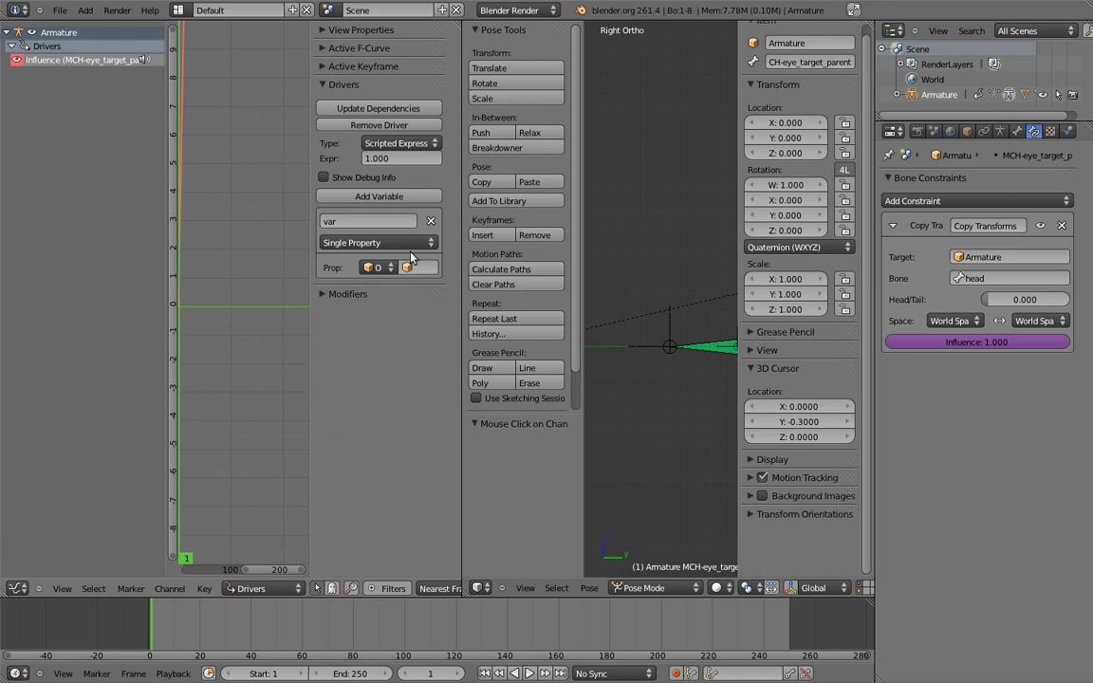
pyautogui.click(413, 268)
pyautogui.click(417, 284)
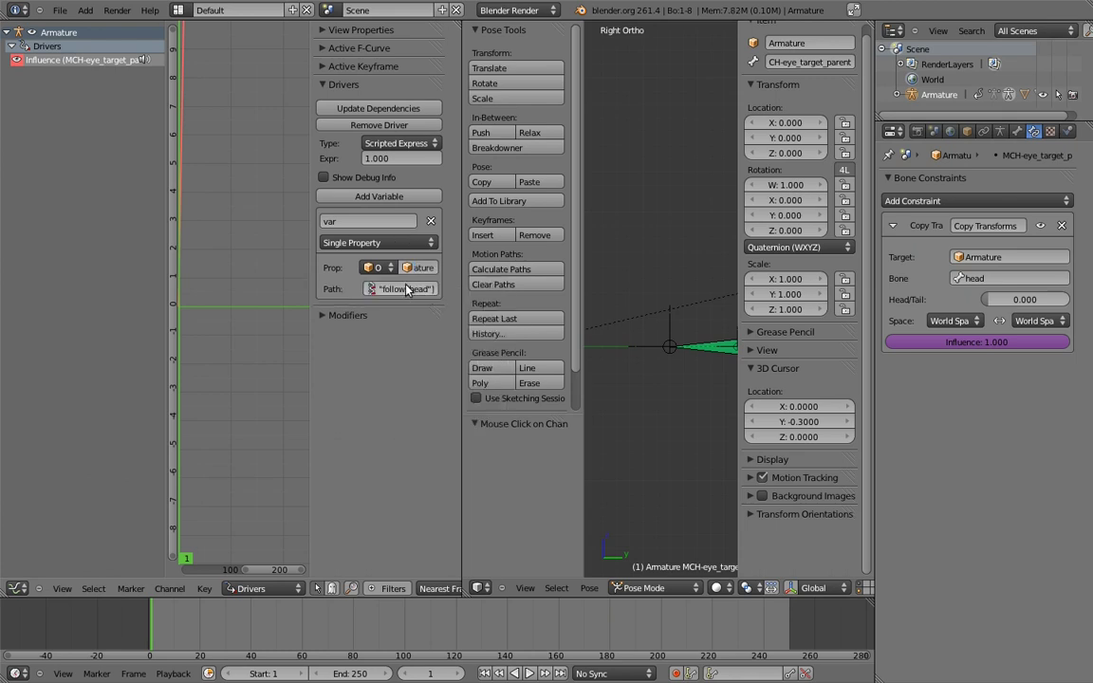
# Step: Set the driver type to Sum Values and join the Graph Editor area back into the 3D view
pyautogui.click(406, 144)
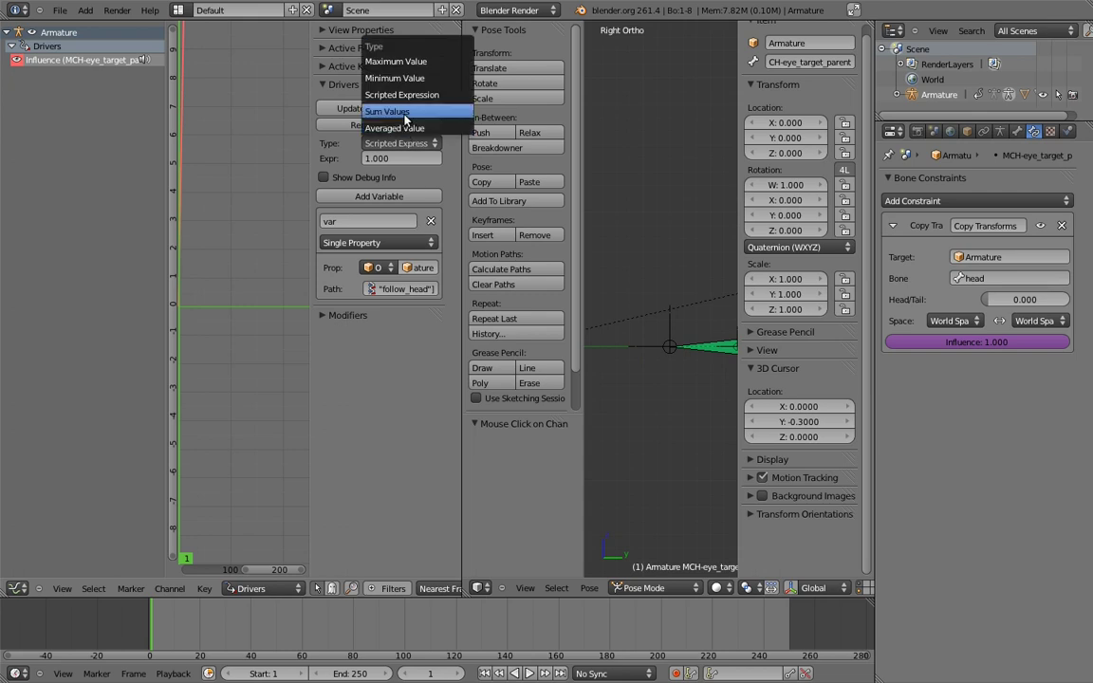
pyautogui.click(398, 111)
pyautogui.click(395, 112)
pyautogui.click(401, 107)
pyautogui.moveTo(464, 573); pyautogui.dragTo(396, 528)
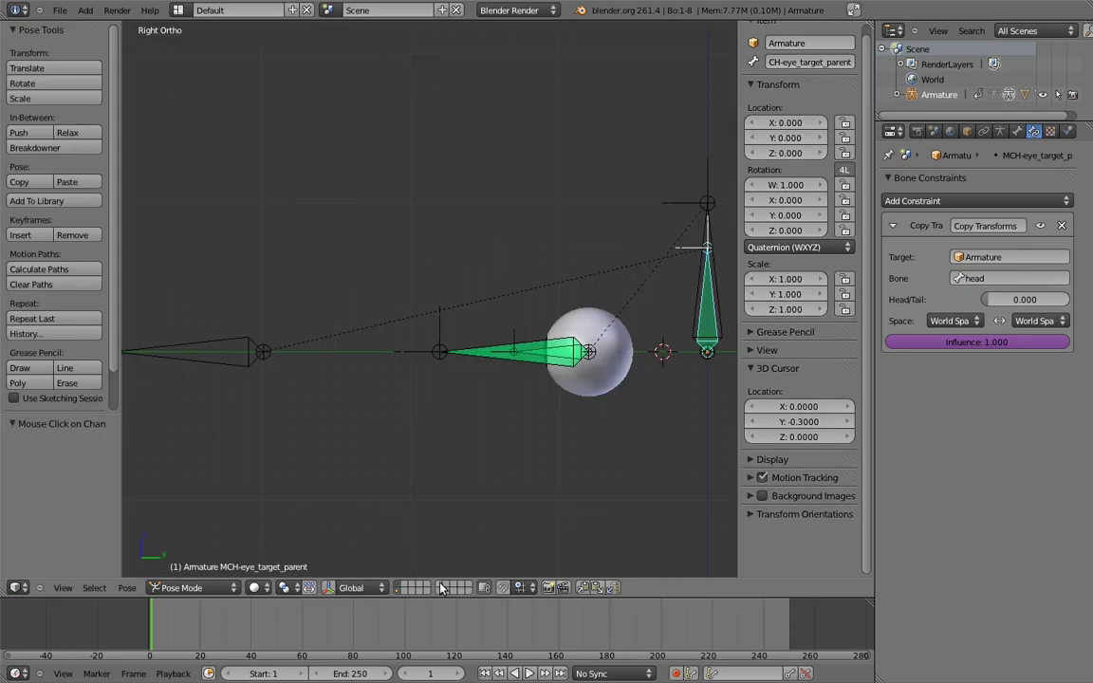
# Step: Move the head bone to about Y 0.862, Z 0.25 and rotate it about -57° to test the eye target
pyautogui.rightClick(697, 302)
pyautogui.press('g')
pyautogui.click(485, 282)
pyautogui.press('r')
pyautogui.click(517, 484)
pyautogui.scroll(-2, 518, 484)
pyautogui.keyDown('shift'); pyautogui.moveTo(518, 484); pyautogui.dragTo(581, 304, button='middle'); pyautogui.keyUp('shift')
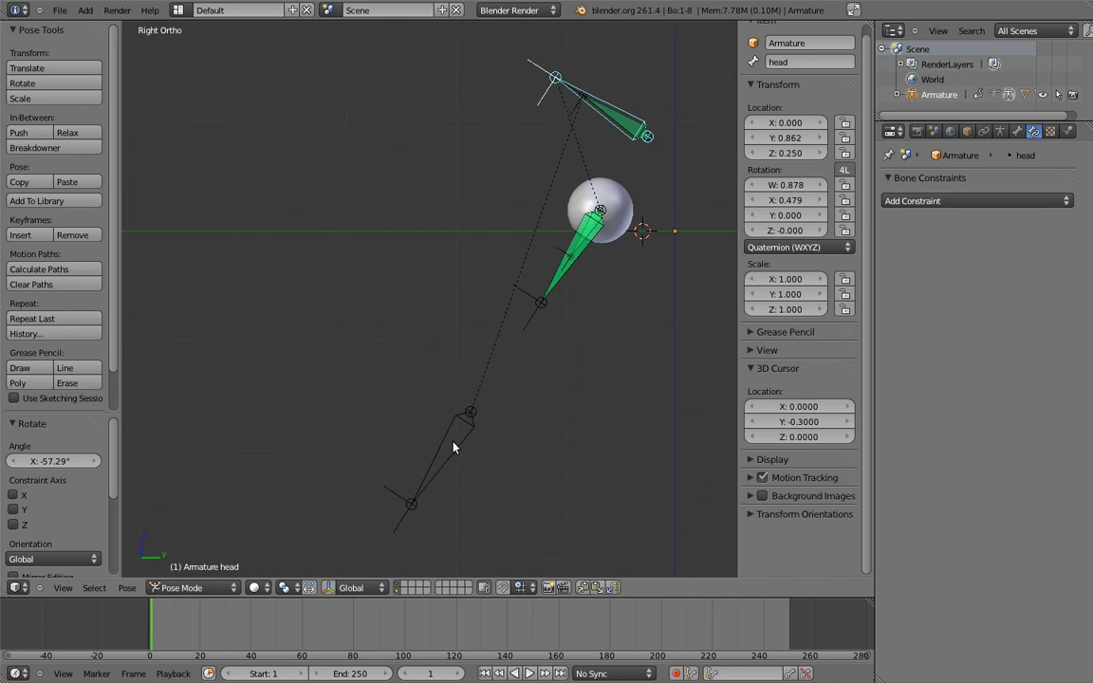
# Step: Set the eye_target bone's follow_head property to 0
pyautogui.rightClick(452, 447)
pyautogui.moveTo(824, 560); pyautogui.dragTo(405, 463)
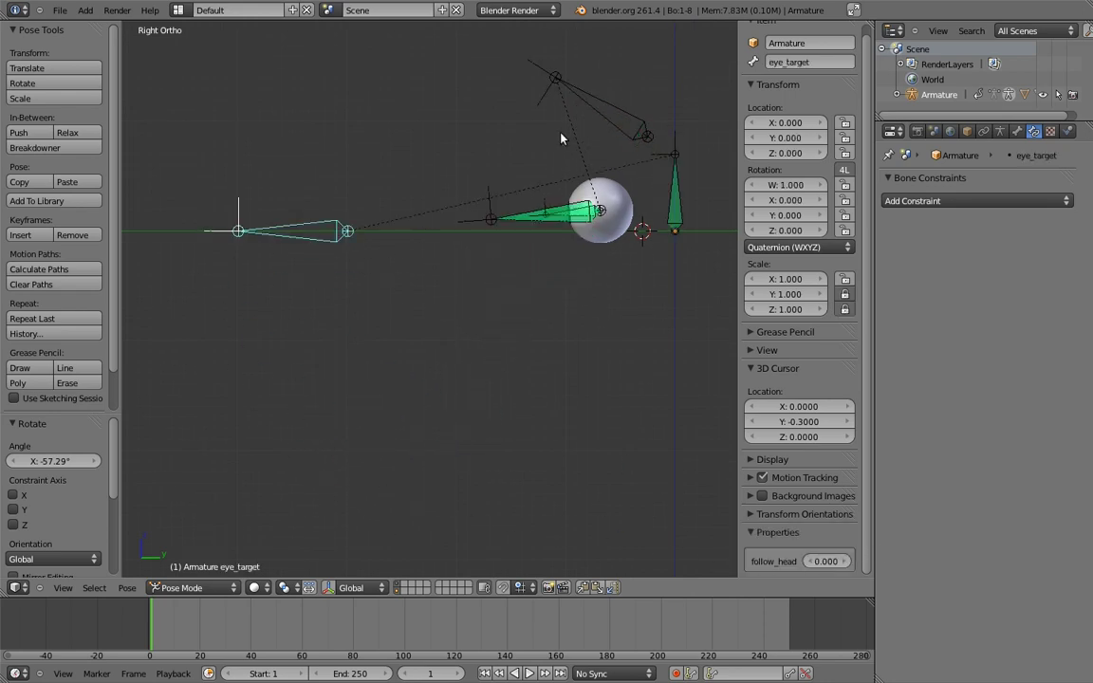
# Step: Move the head bone to about Y -1.707, Z 0.97 and rotate it freely to test the independent eye target
pyautogui.rightClick(622, 116)
pyautogui.press('g')
pyautogui.click(473, 331)
pyautogui.press('r')
pyautogui.click(630, 399)
pyautogui.press('r')
pyautogui.click(620, 439)
pyautogui.moveTo(619, 439); pyautogui.dragTo(520, 371, button='middle')
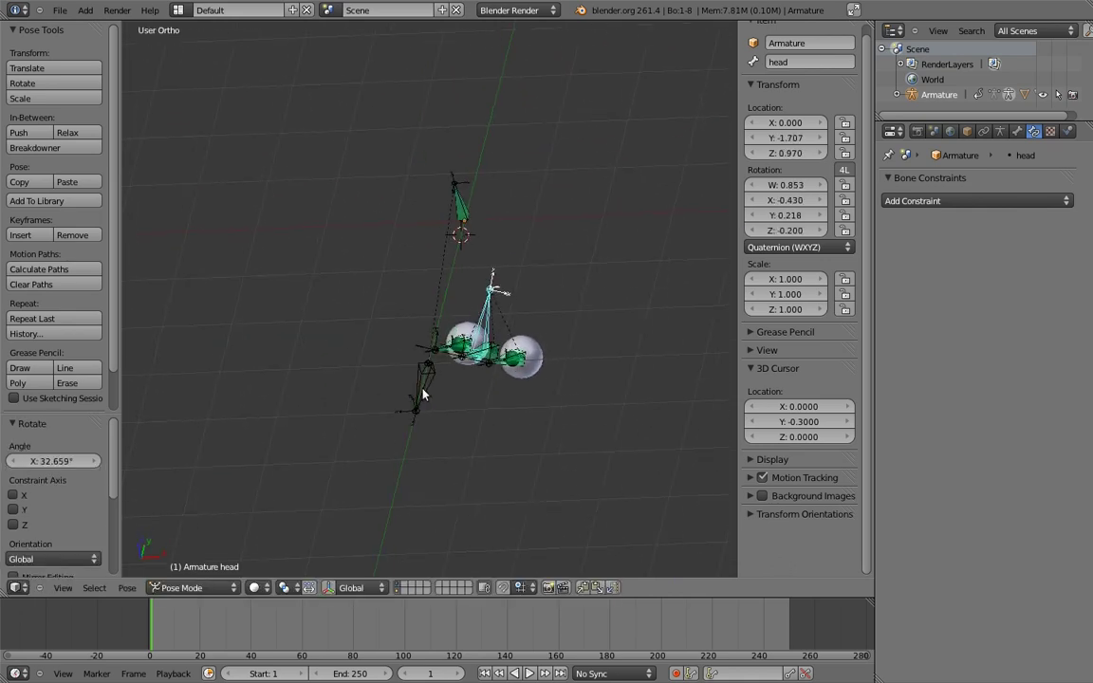